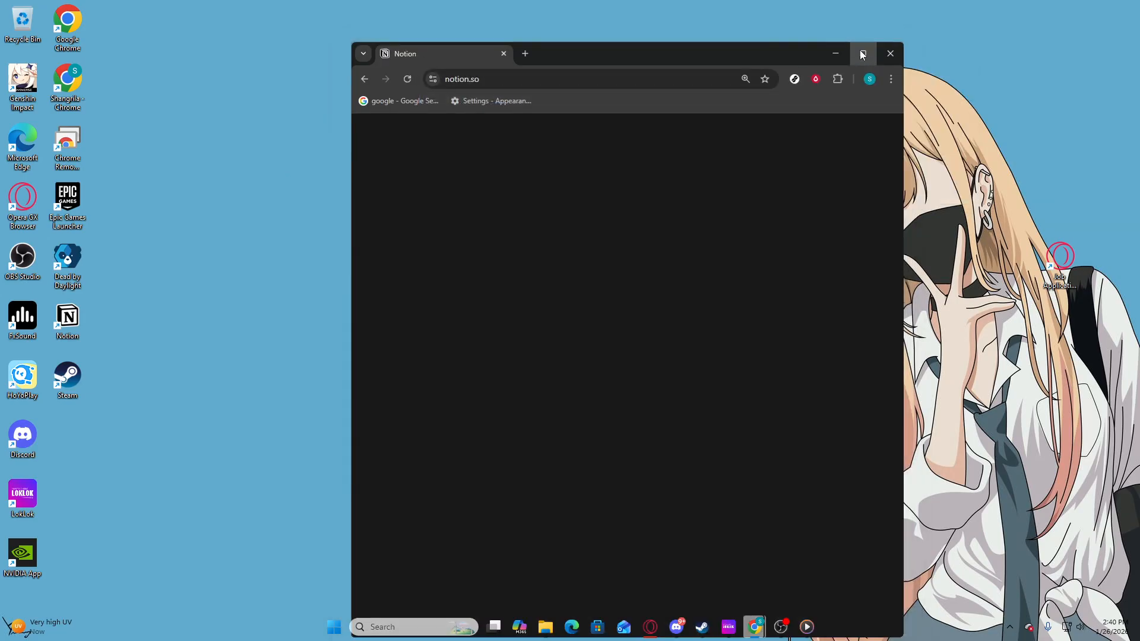
Maximize the browser window and add a new page to the Private section
{"action": "left_click", "coordinate": [861, 53]}
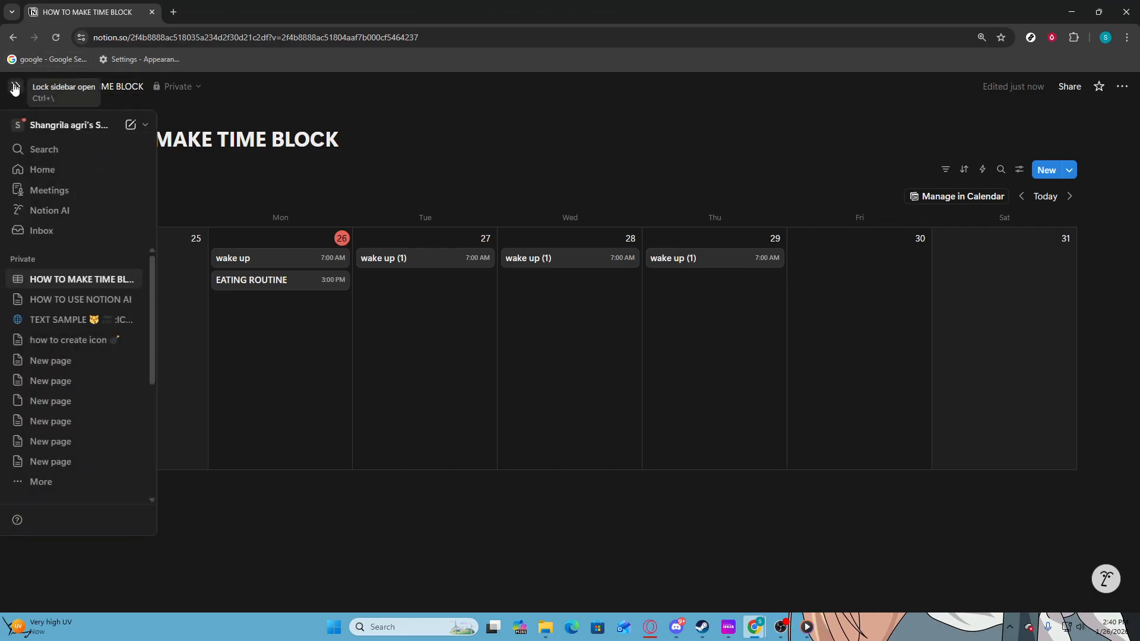
{"action": "mouse_move", "coordinate": [1, 101]}
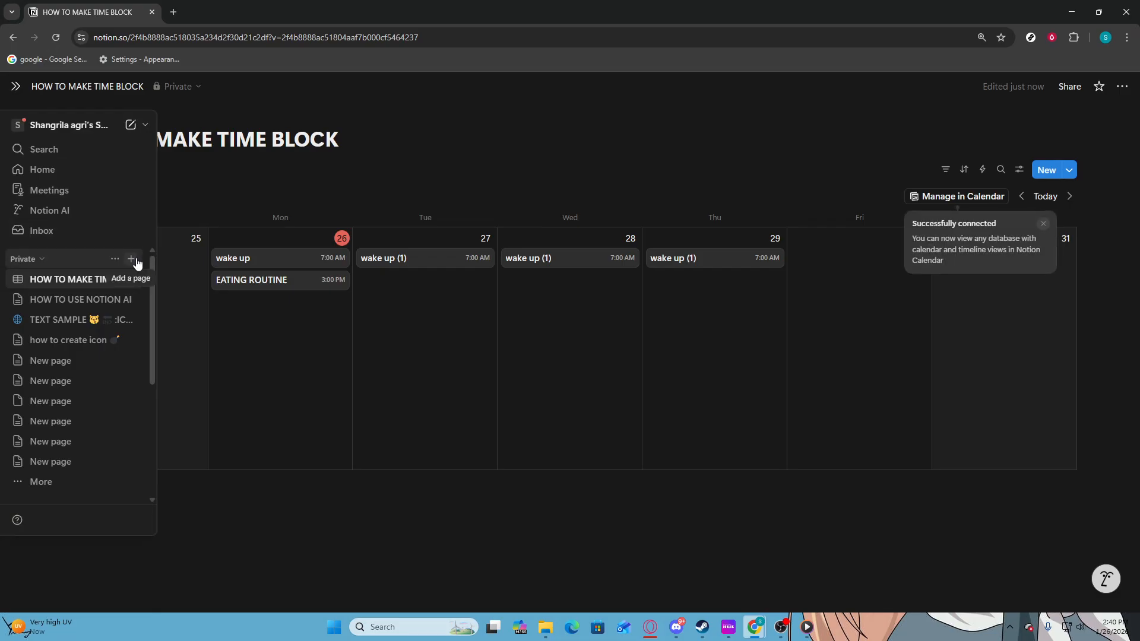
{"action": "left_click", "coordinate": [136, 262]}
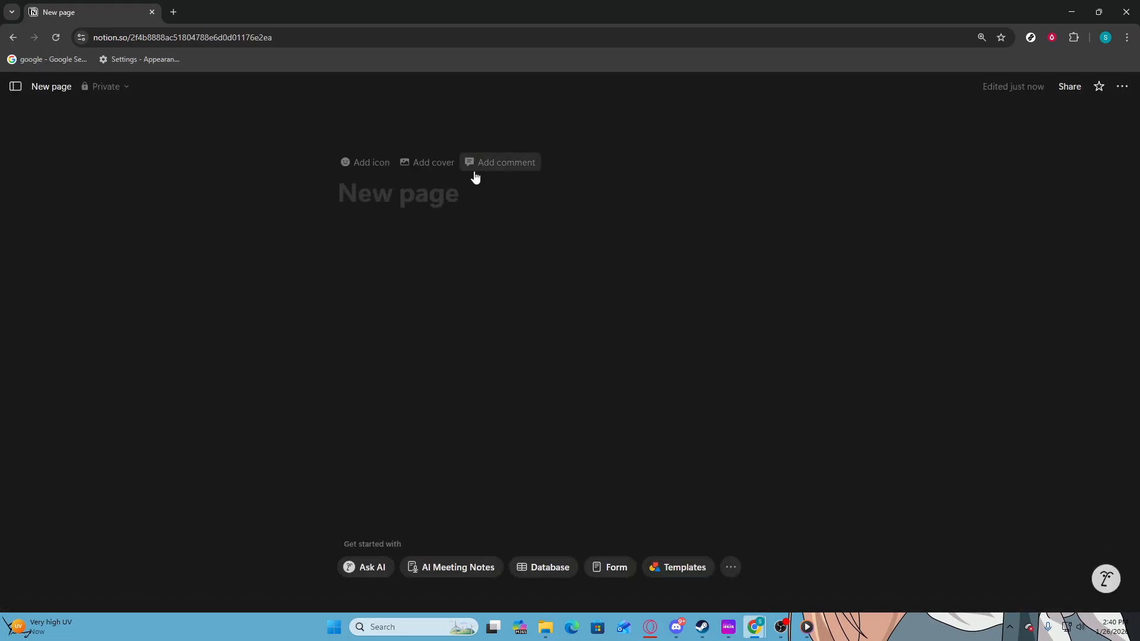
Title the new page "how to make a time block"
{"action": "type", "text": "ho w"}
{"action": "key", "text": "BackSpace"}
{"action": "key", "text": "BackSpace"}
{"action": "type", "text": "w tyo"}
{"action": "key", "text": "BackSpace"}
{"action": "key", "text": "BackSpace"}
{"action": "type", "text": "o make "}
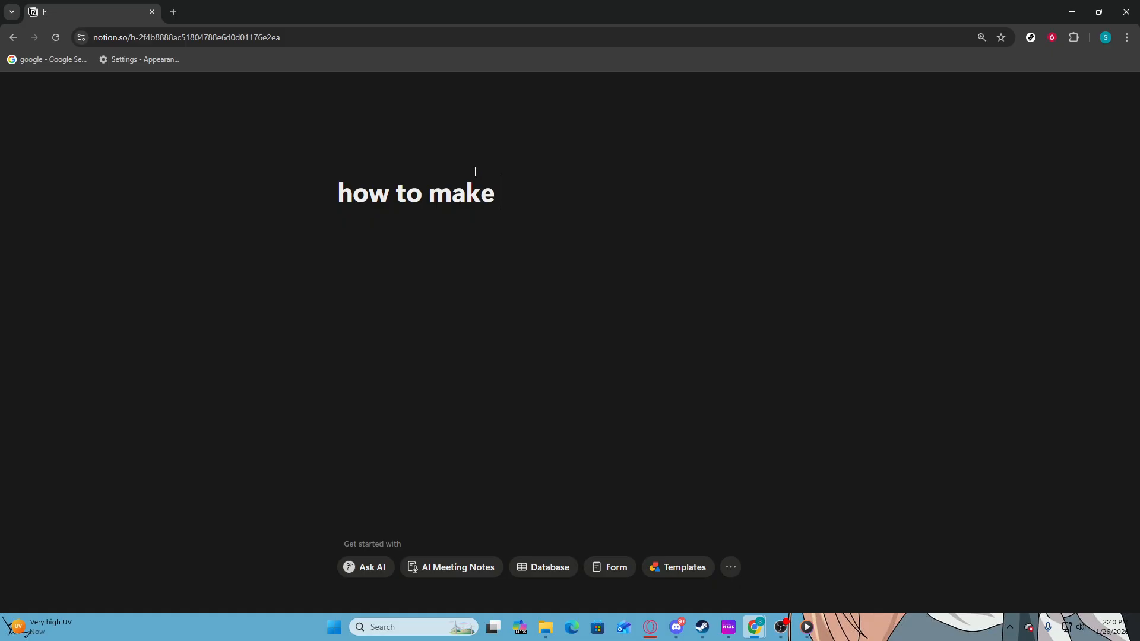
{"action": "type", "text": "a i"}
{"action": "key", "text": "BackSpace"}
{"action": "key", "text": "BackSpace"}
{"action": "type", "text": "tim"}
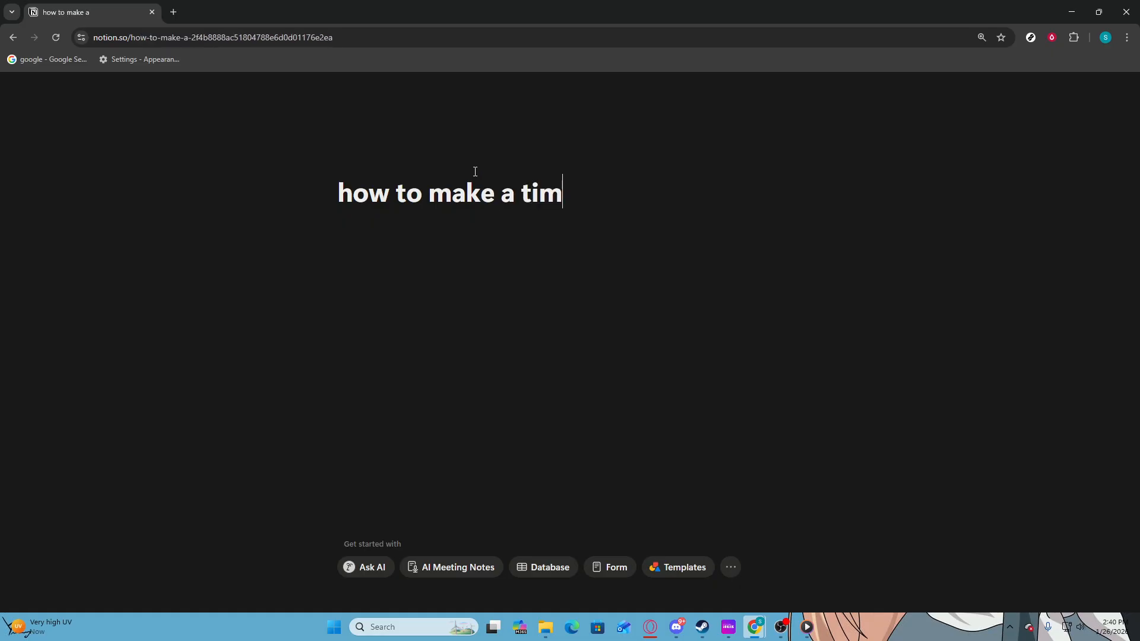
{"action": "type", "text": "e block"}
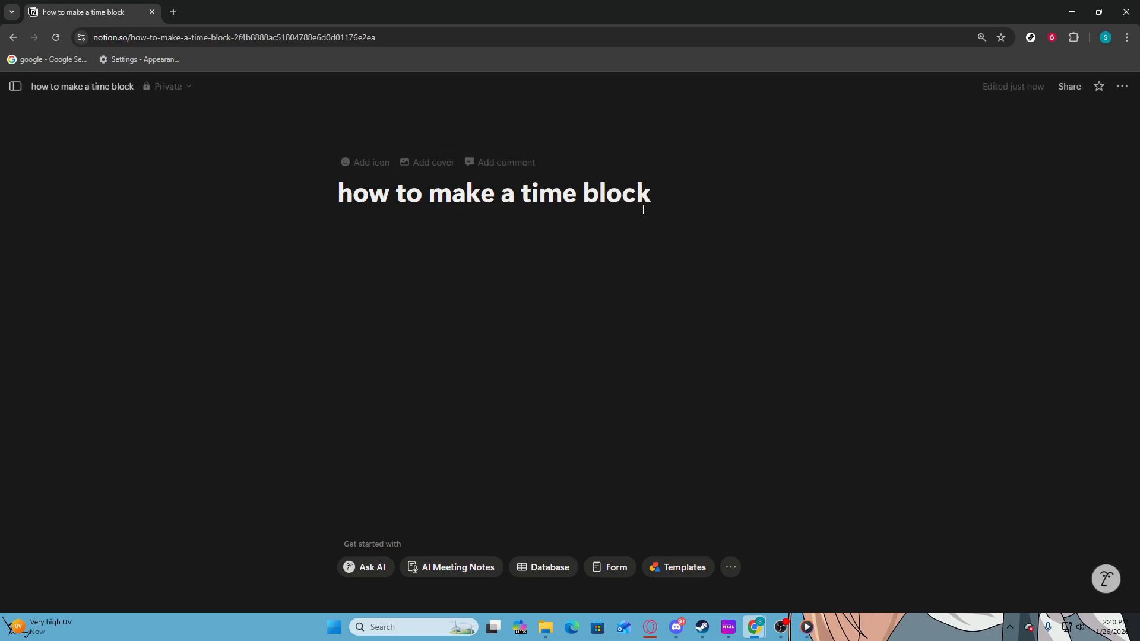
{"action": "key", "text": "Return"}
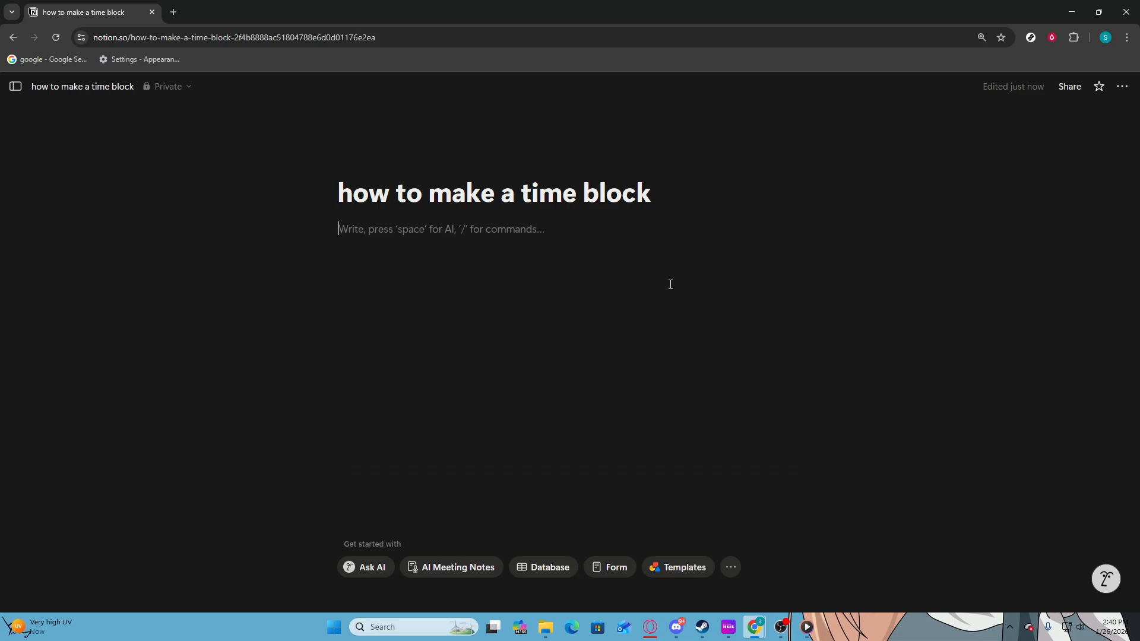
Turn the empty page into a Calendar database and dismiss the new database options
{"action": "left_click", "coordinate": [736, 568]}
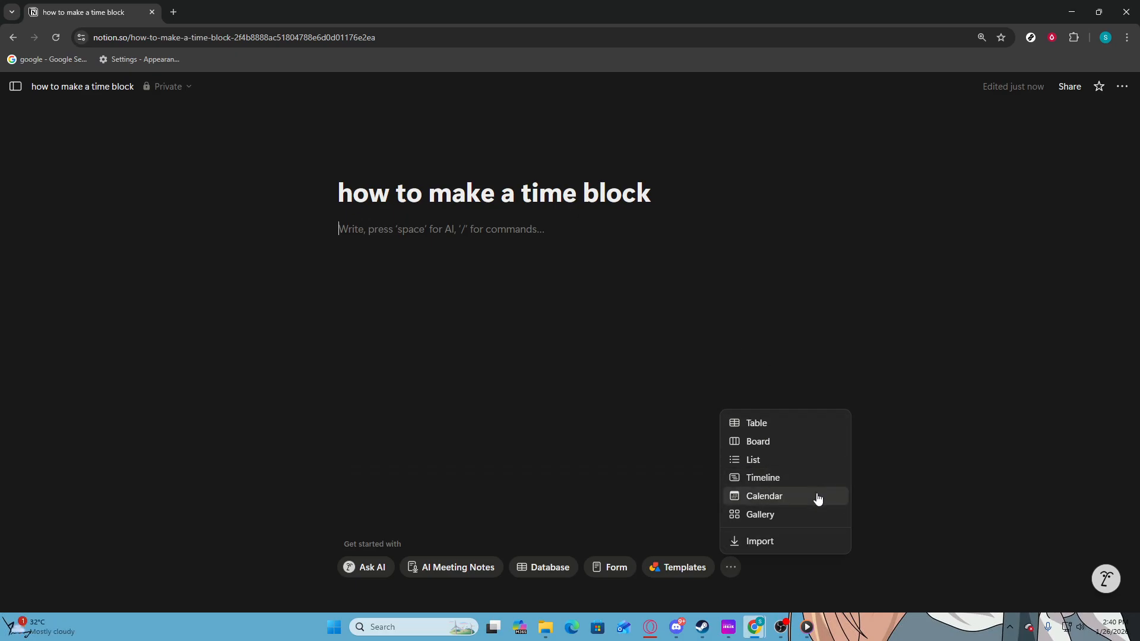
{"action": "left_click", "coordinate": [818, 497]}
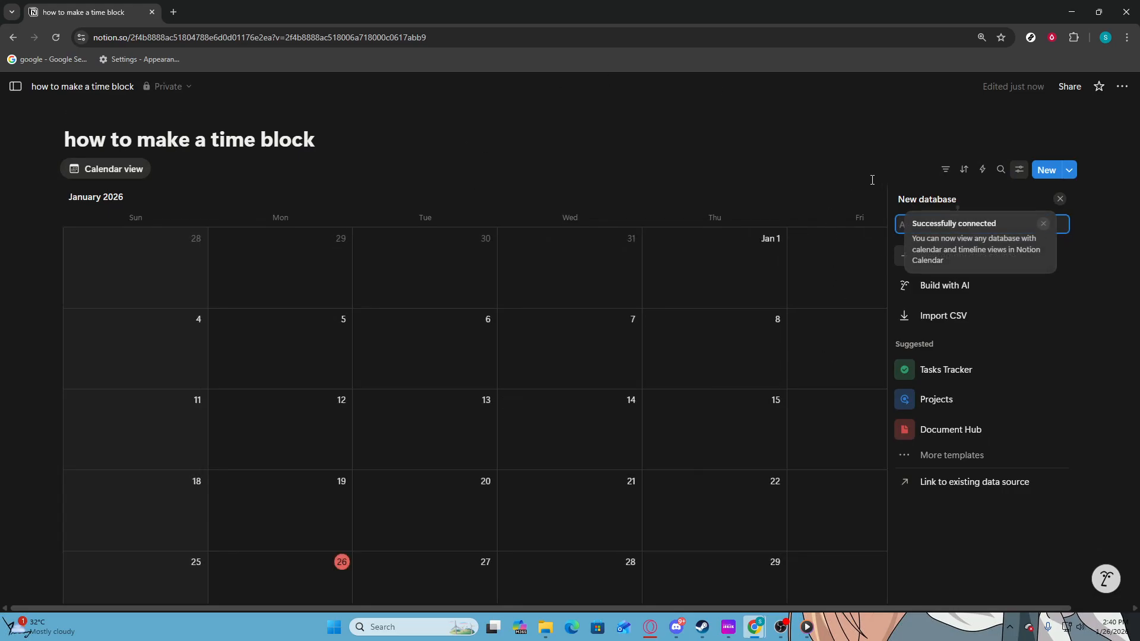
{"action": "left_click", "coordinate": [873, 180]}
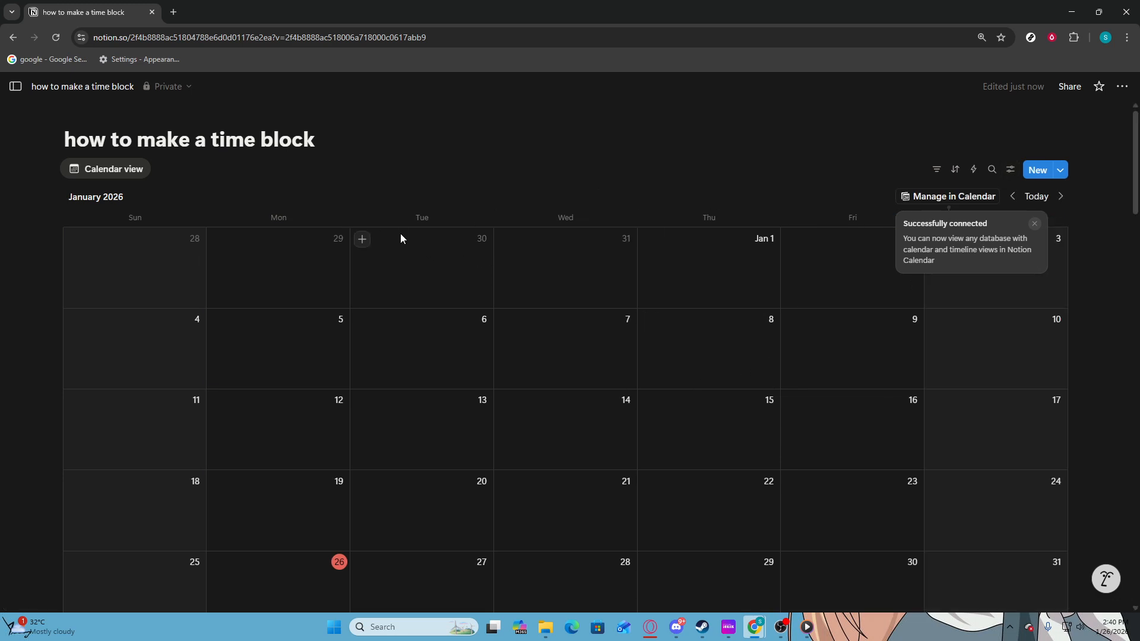
Manage the calendar view in Notion Calendar, dismiss the account settings there, and return to the time block page
{"action": "left_click", "coordinate": [125, 170]}
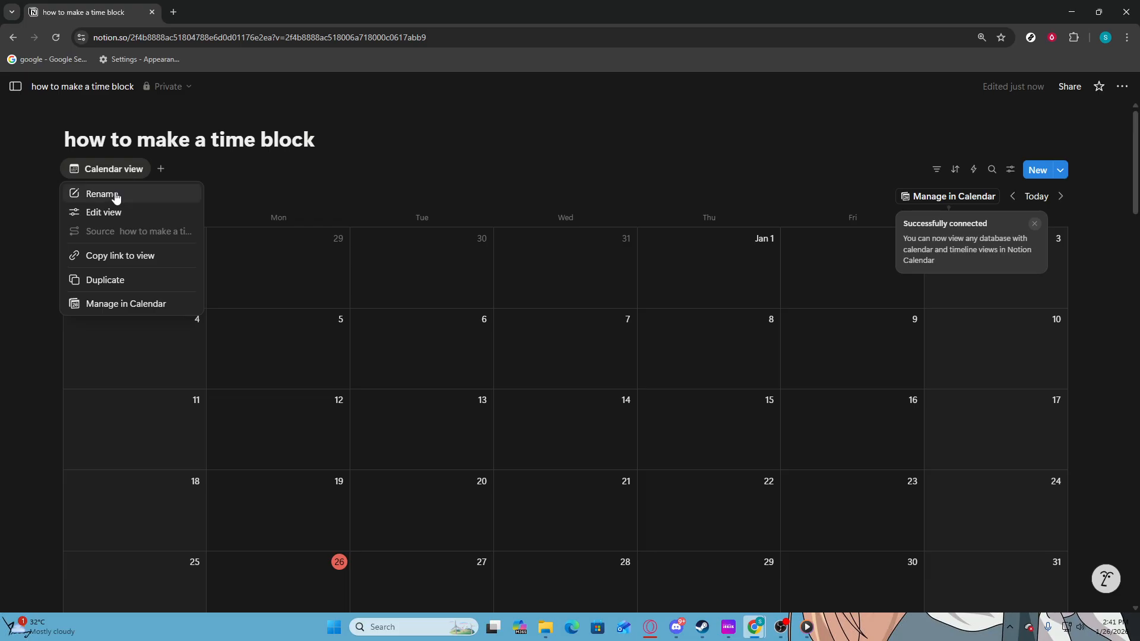
{"action": "left_click", "coordinate": [132, 304]}
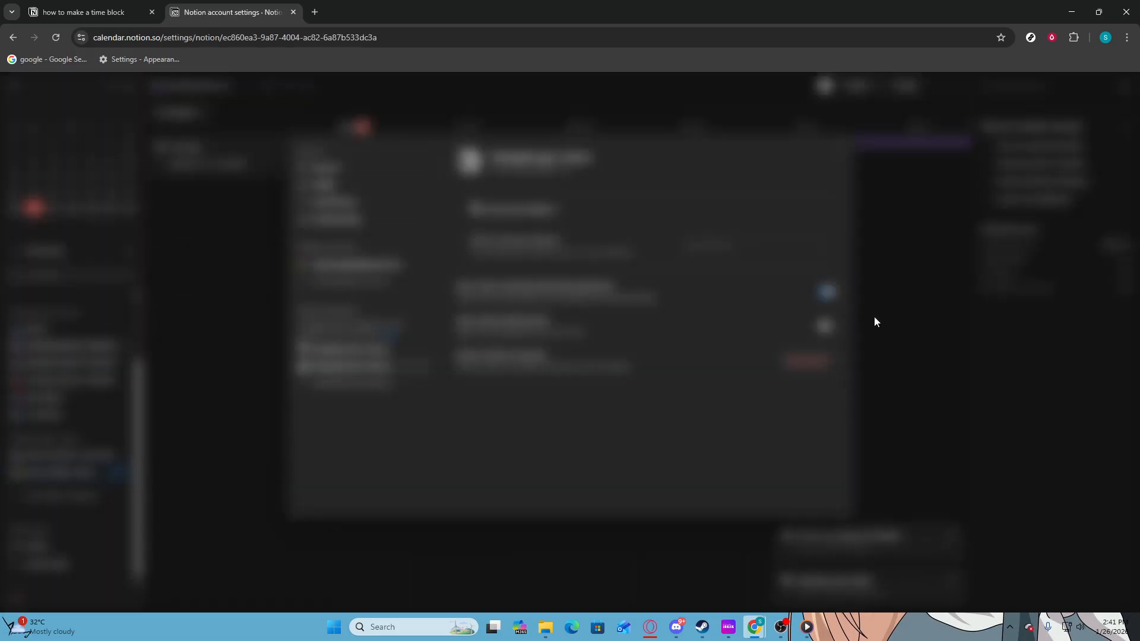
{"action": "left_click", "coordinate": [904, 319]}
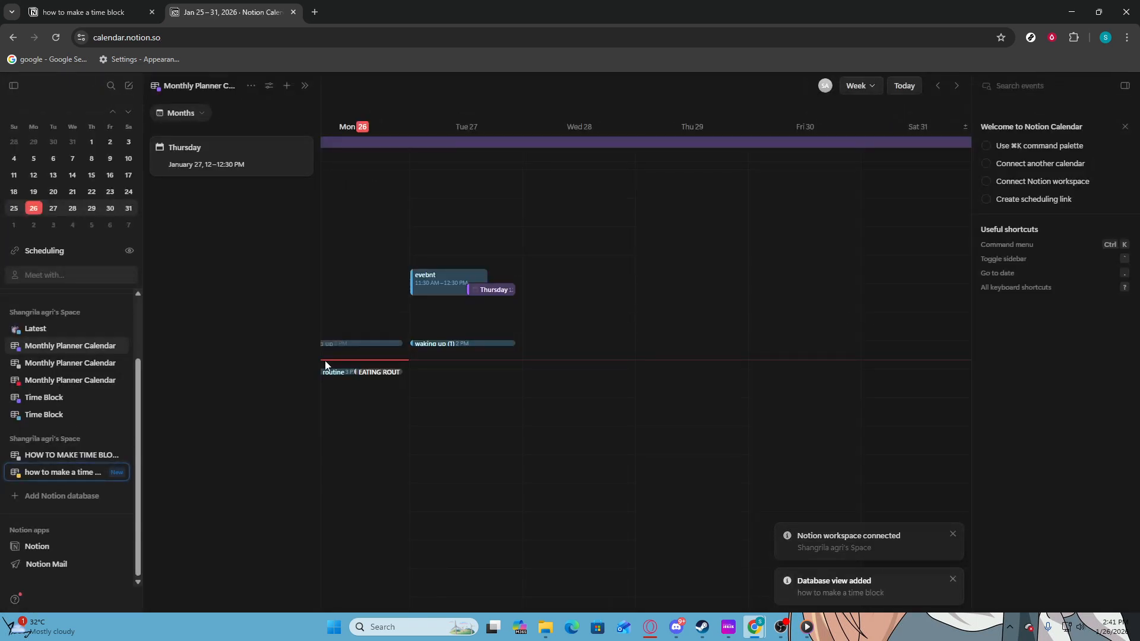
{"action": "left_click", "coordinate": [81, 6]}
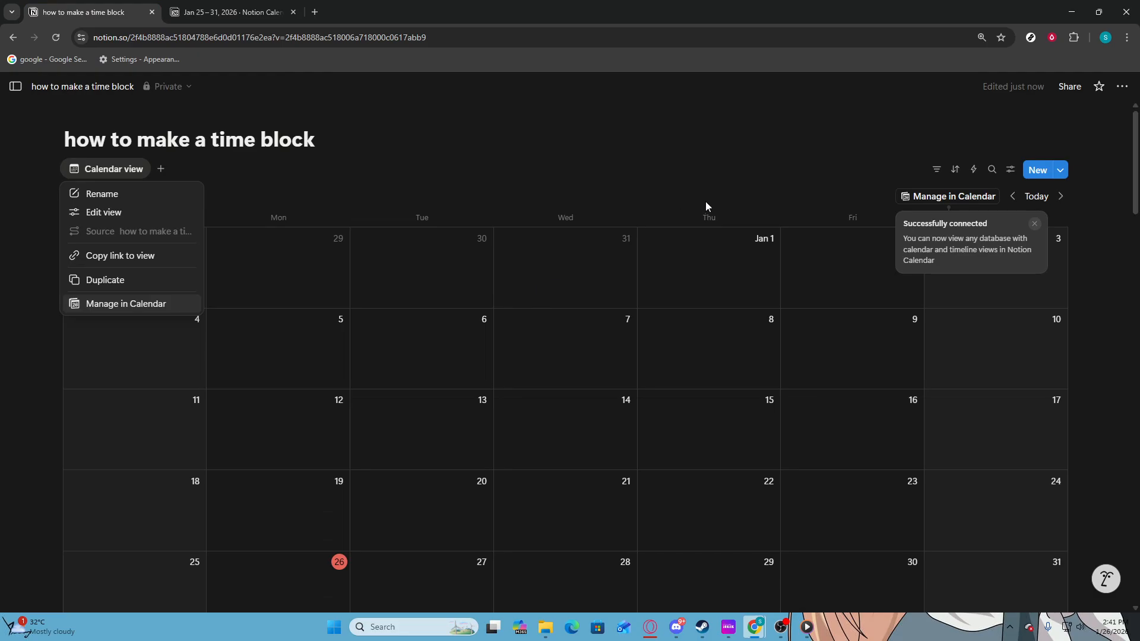
{"action": "left_click", "coordinate": [677, 205]}
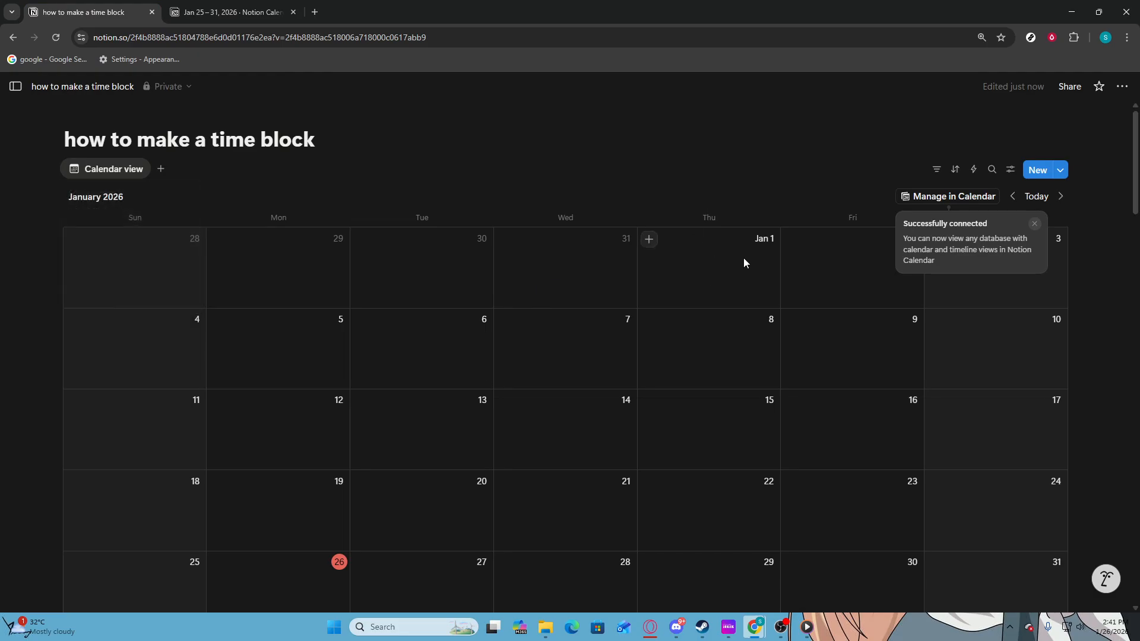
Change the calendar view's layout to show the calendar as Week and close the view settings
{"action": "left_click", "coordinate": [1010, 171]}
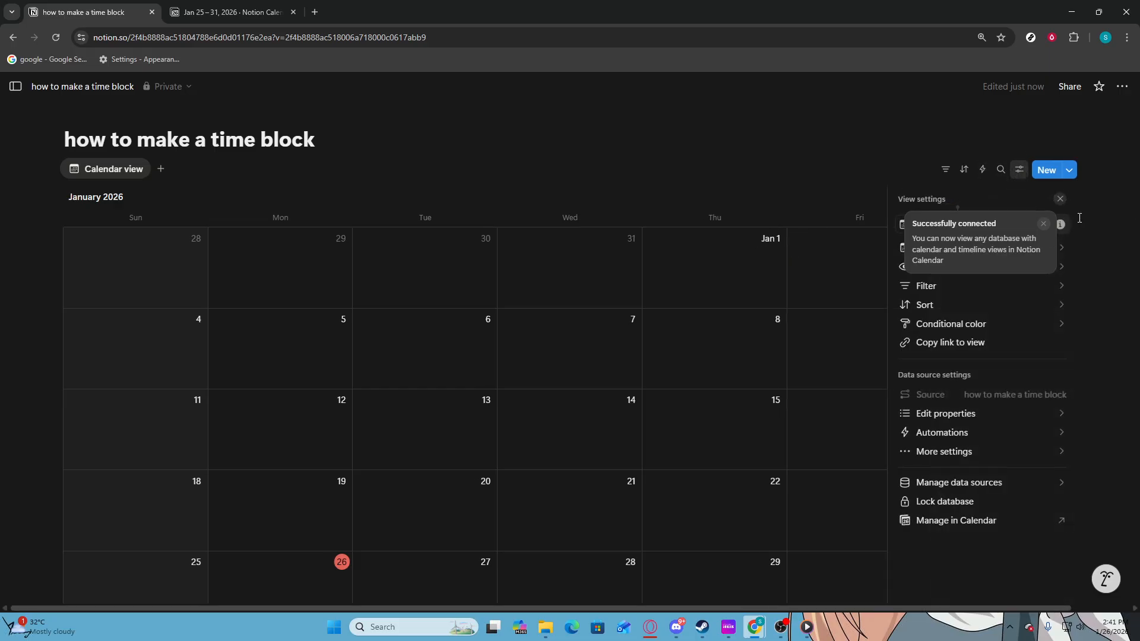
{"action": "left_click", "coordinate": [1044, 224]}
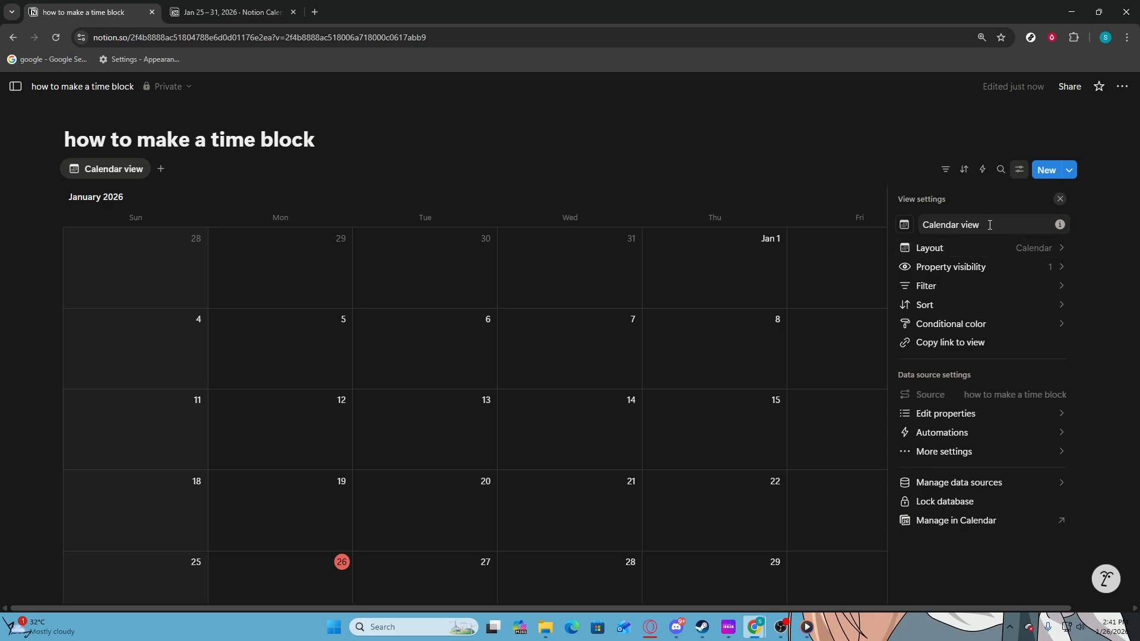
{"action": "left_click", "coordinate": [1045, 249]}
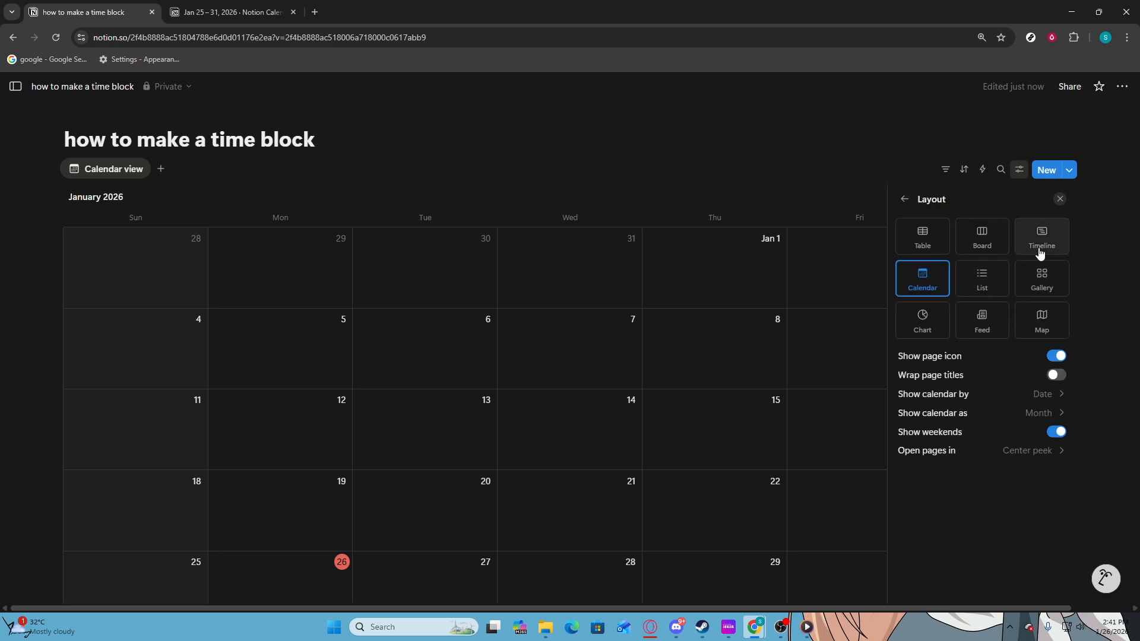
{"action": "left_click", "coordinate": [1040, 412]}
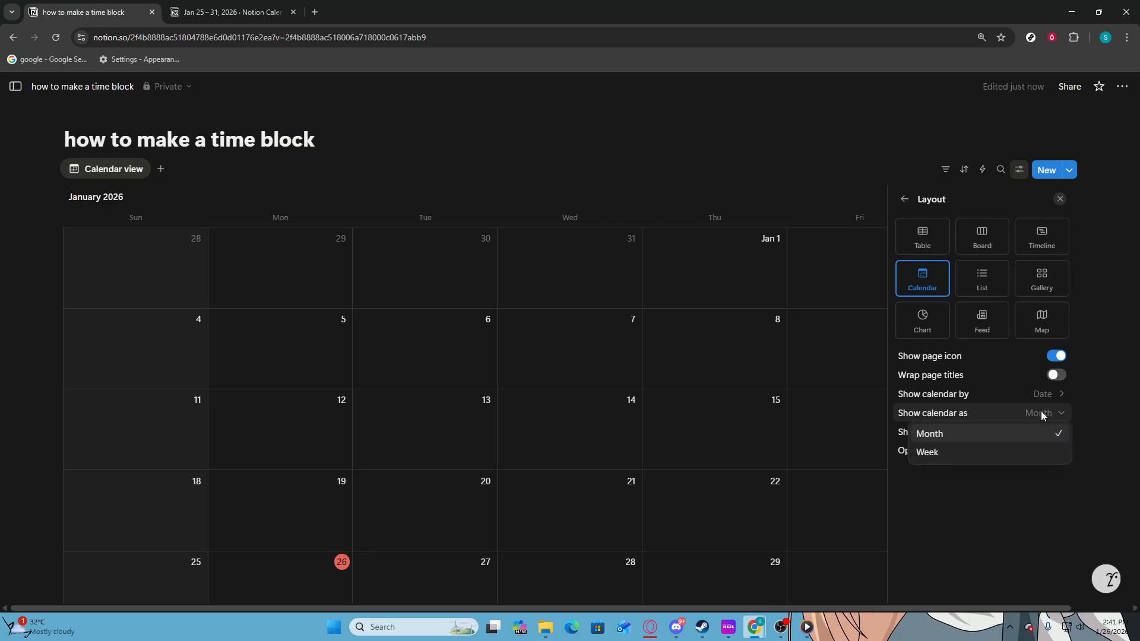
{"action": "left_click", "coordinate": [1002, 456]}
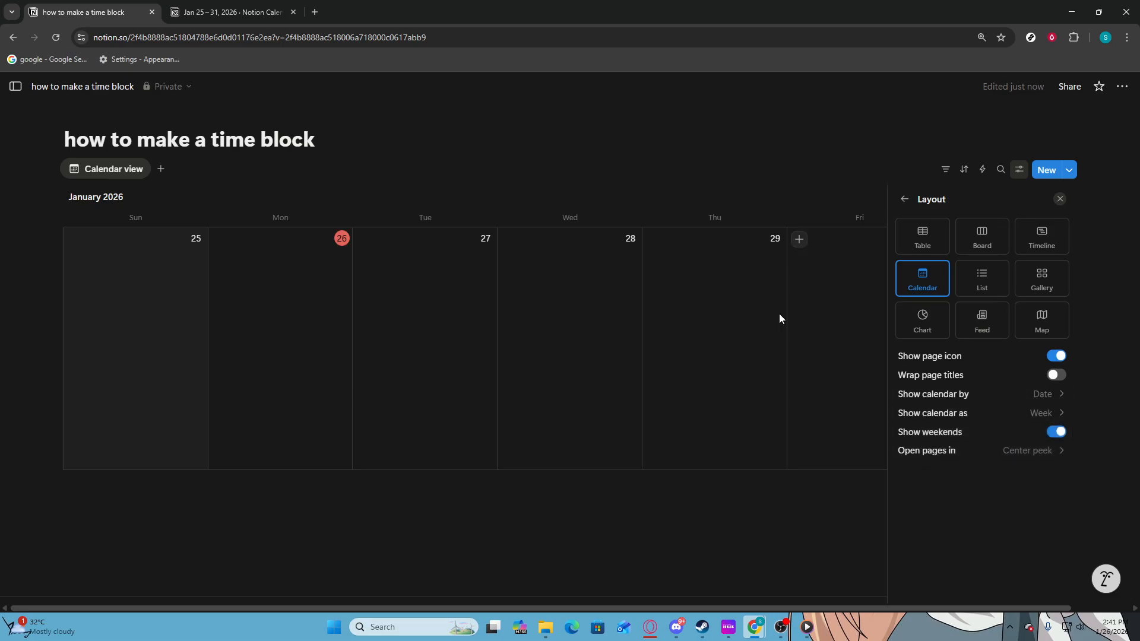
{"action": "left_click", "coordinate": [626, 521]}
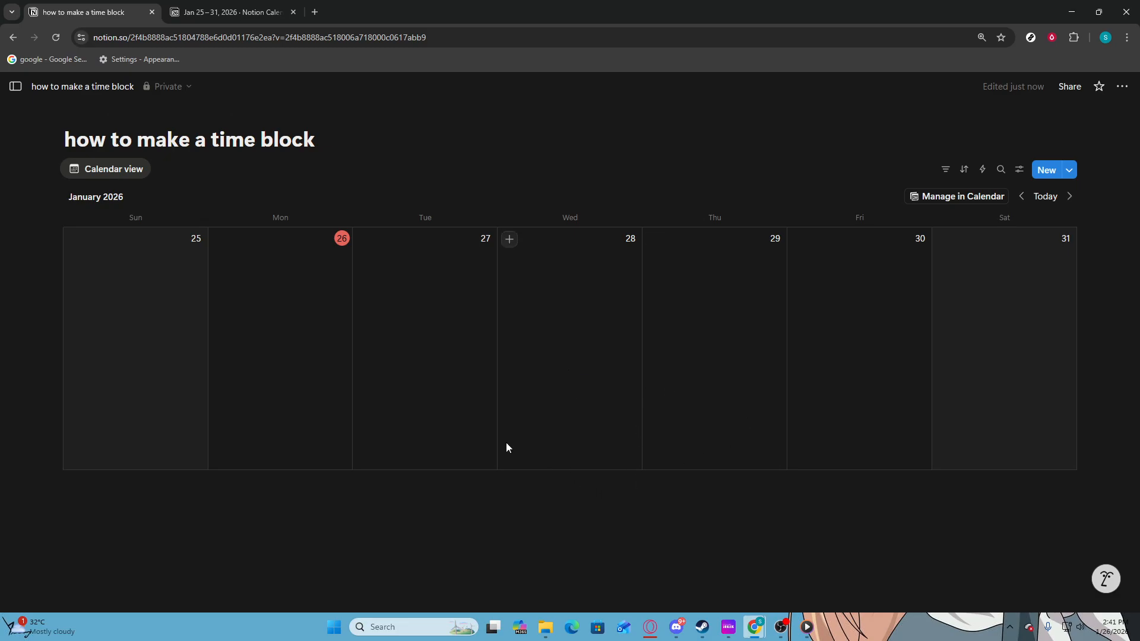
Add an entry on Monday, January 26 and title it "WAKE UP"
{"action": "left_click", "coordinate": [221, 241]}
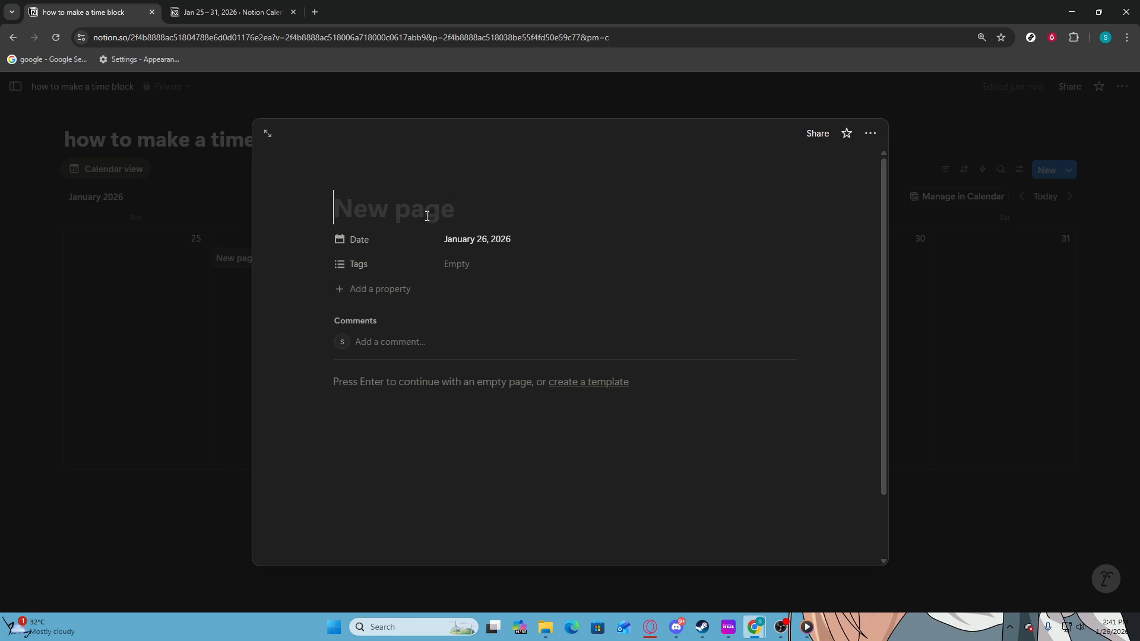
{"action": "type", "text": "WAK E"}
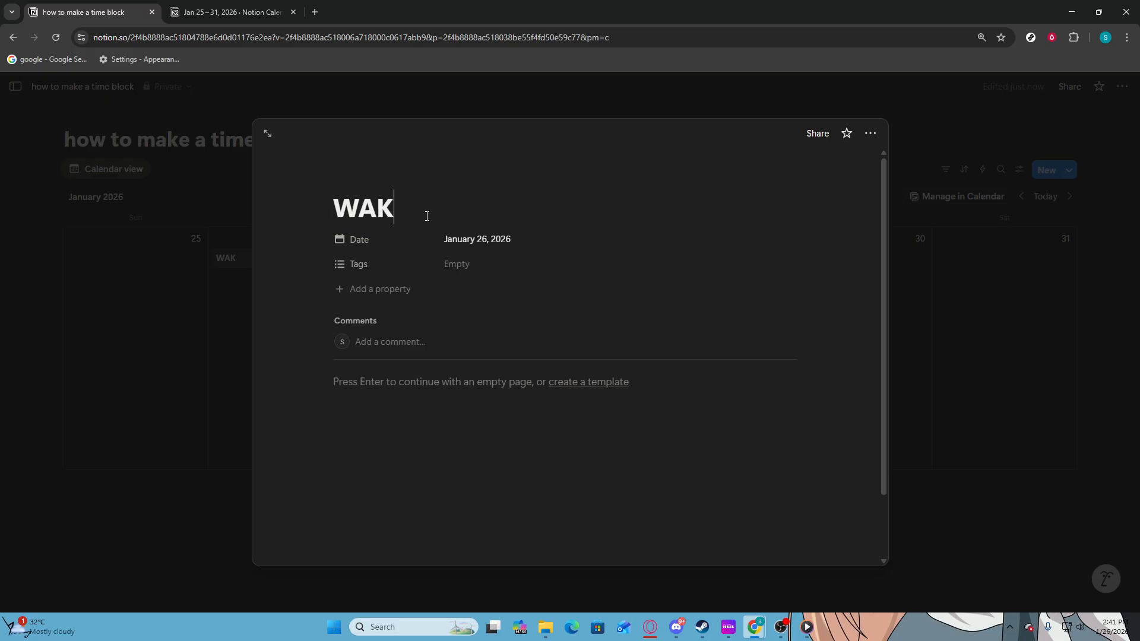
{"action": "key", "text": "BackSpace"}
{"action": "key", "text": "BackSpace"}
{"action": "type", "text": "E UP"}
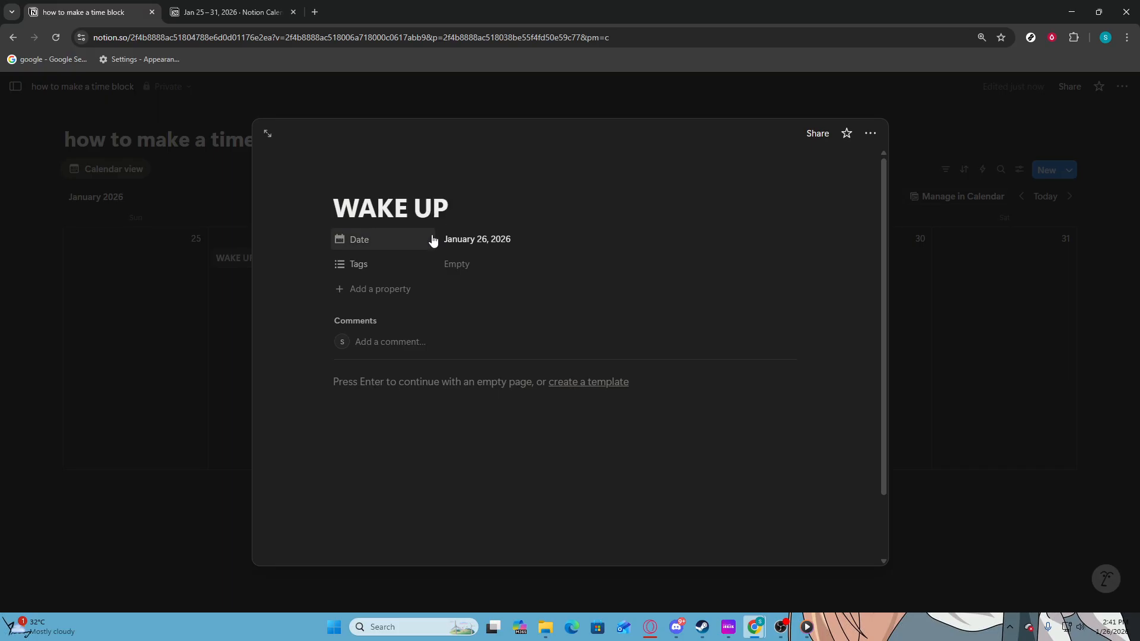
Include a time and an end date in the WAKE UP entry's date, with both start and end at 8:00 AM
{"action": "left_click", "coordinate": [465, 240]}
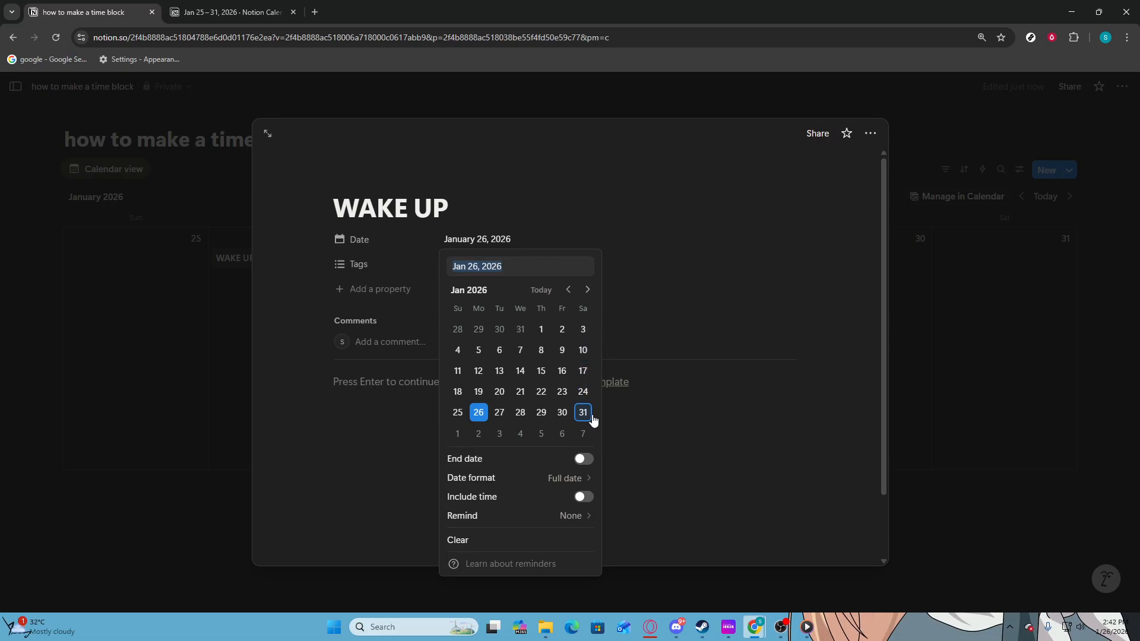
{"action": "left_click", "coordinate": [586, 501]}
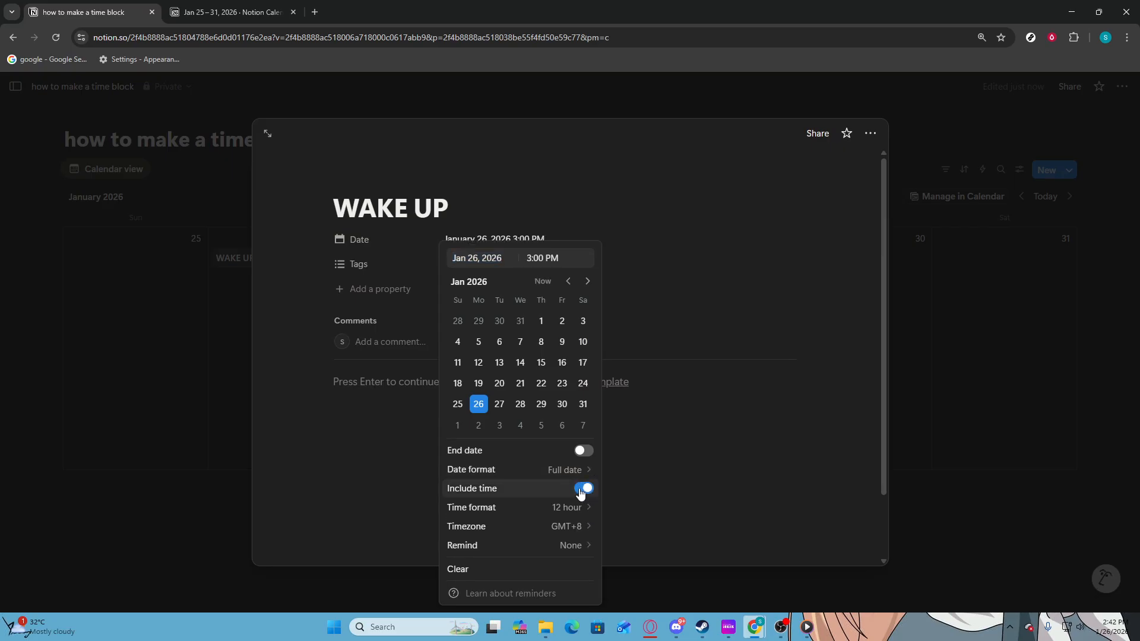
{"action": "left_click", "coordinate": [584, 454]}
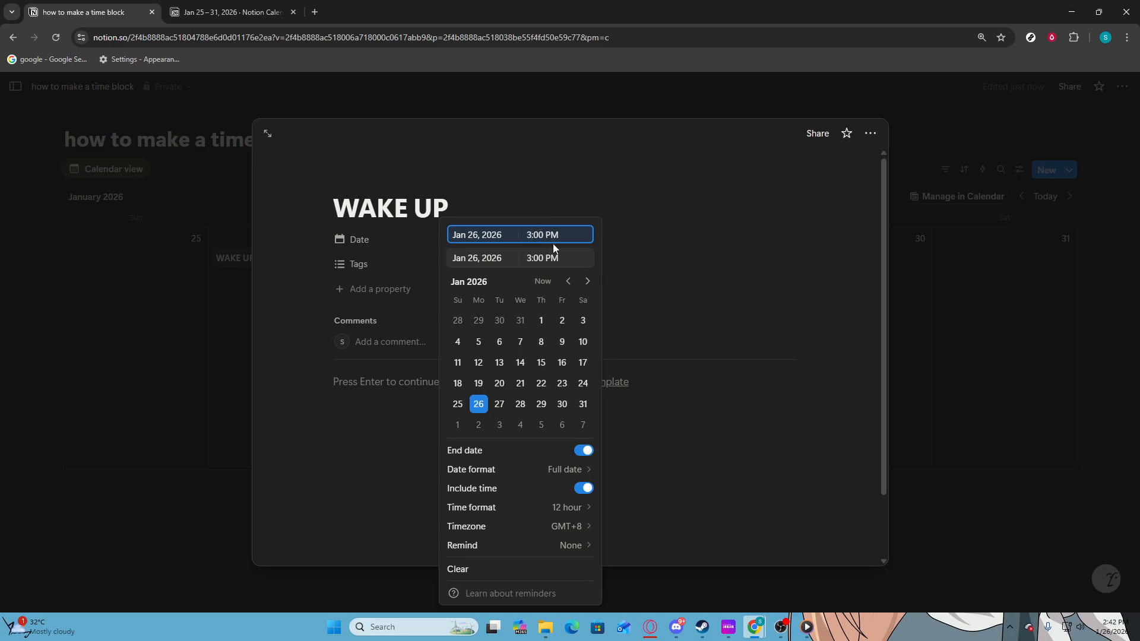
{"action": "left_click_drag", "start_coordinate": [564, 236], "coordinate": [506, 244]}
{"action": "type", "text": "8:0"}
{"action": "left_click", "coordinate": [564, 261]}
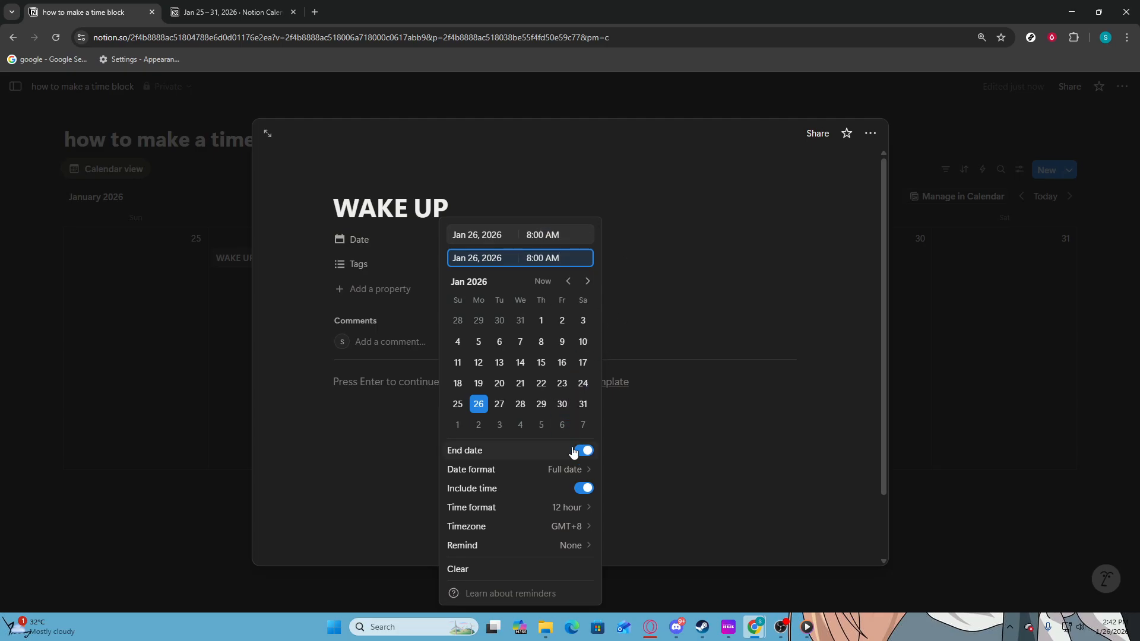
{"action": "left_click", "coordinate": [660, 478]}
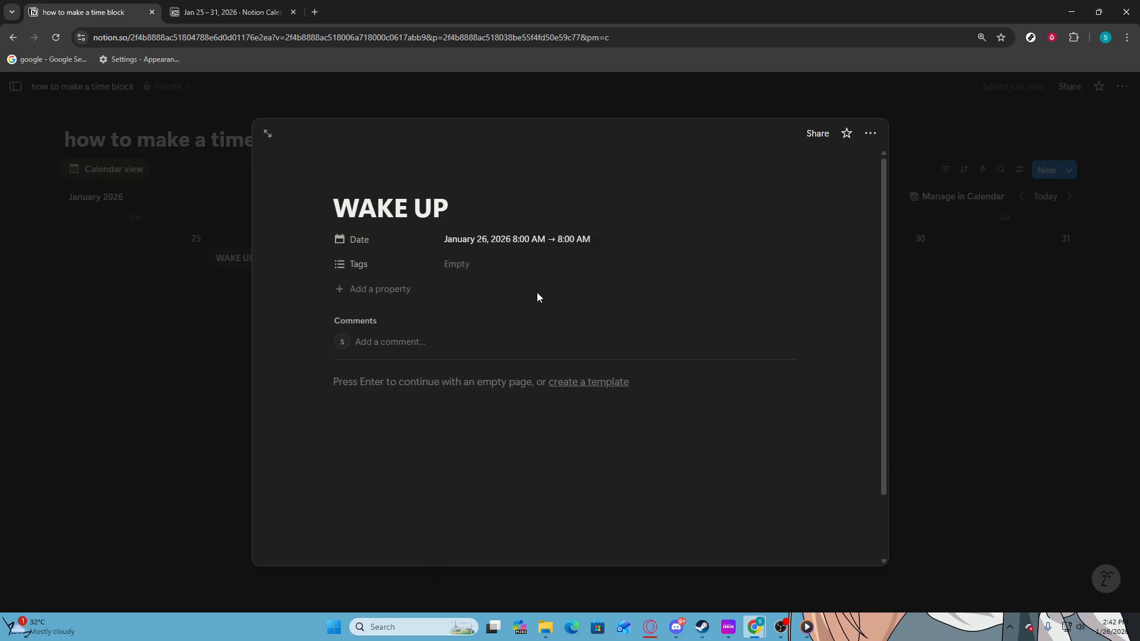
Create and assign the tag "wake up routine" to the WAKE UP entry, and close the entry
{"action": "left_click", "coordinate": [484, 274]}
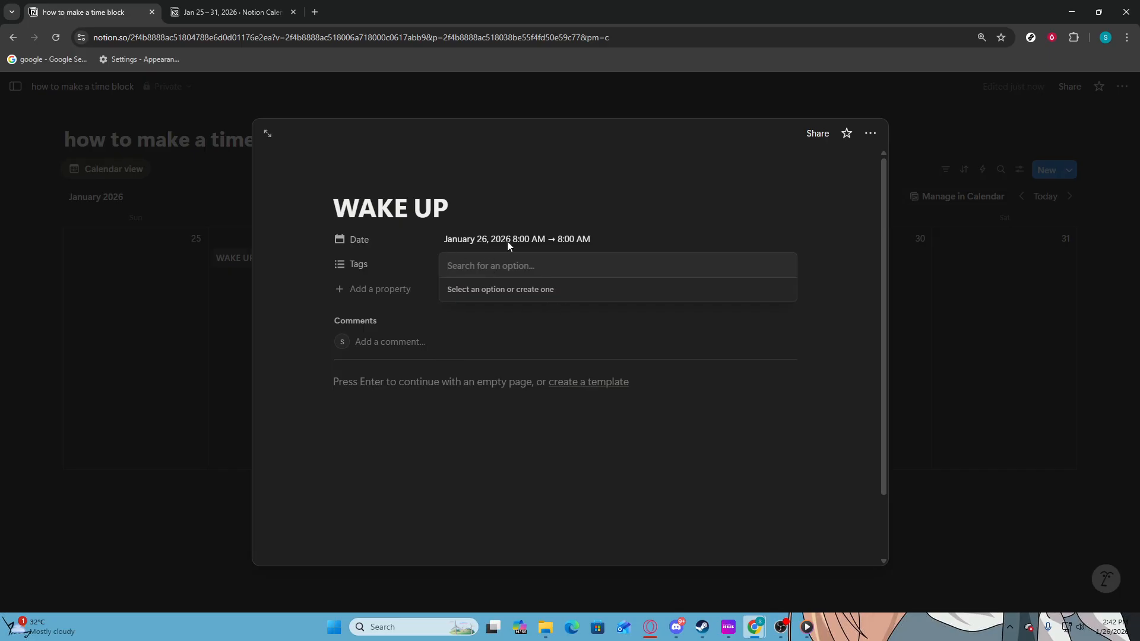
{"action": "type", "text": "wake up"}
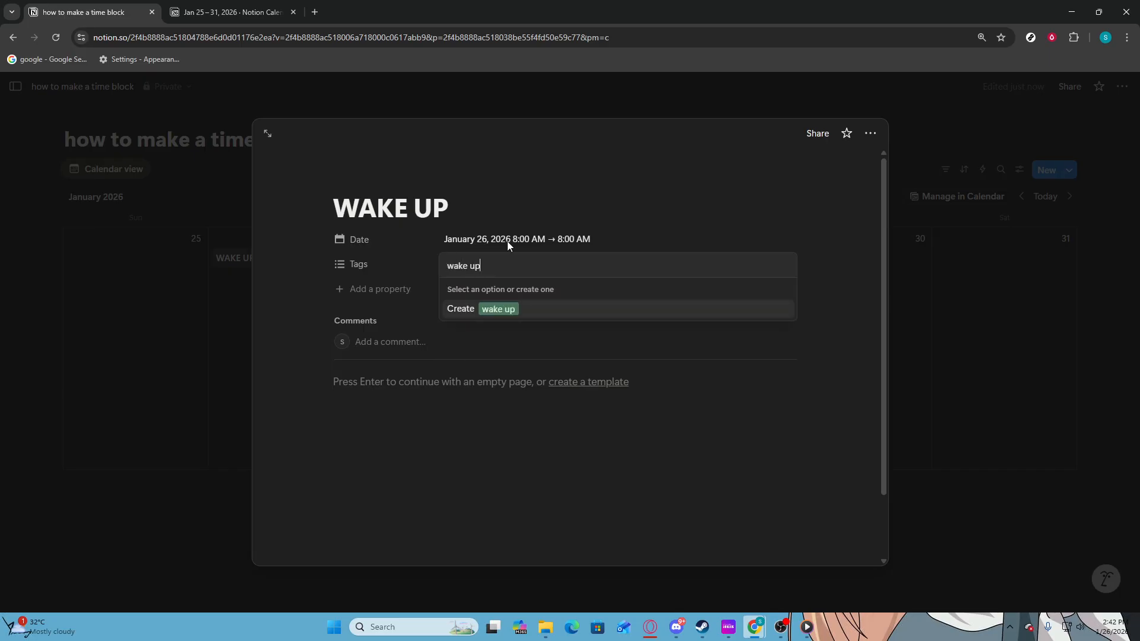
{"action": "type", "text": " routine"}
{"action": "key", "text": "Return"}
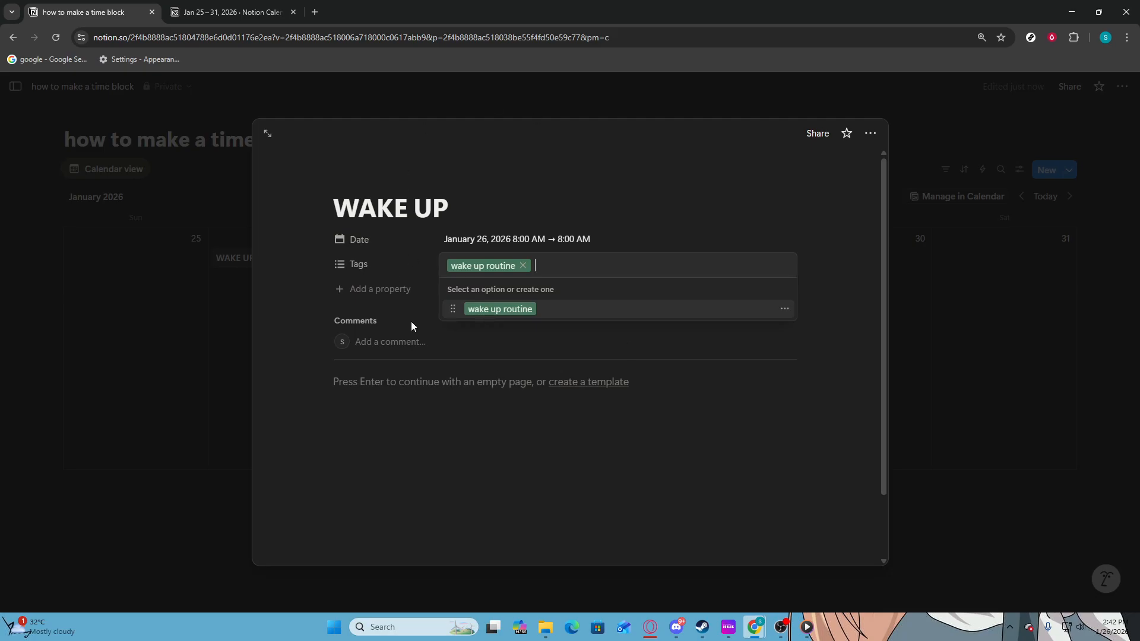
{"action": "left_click", "coordinate": [669, 438]}
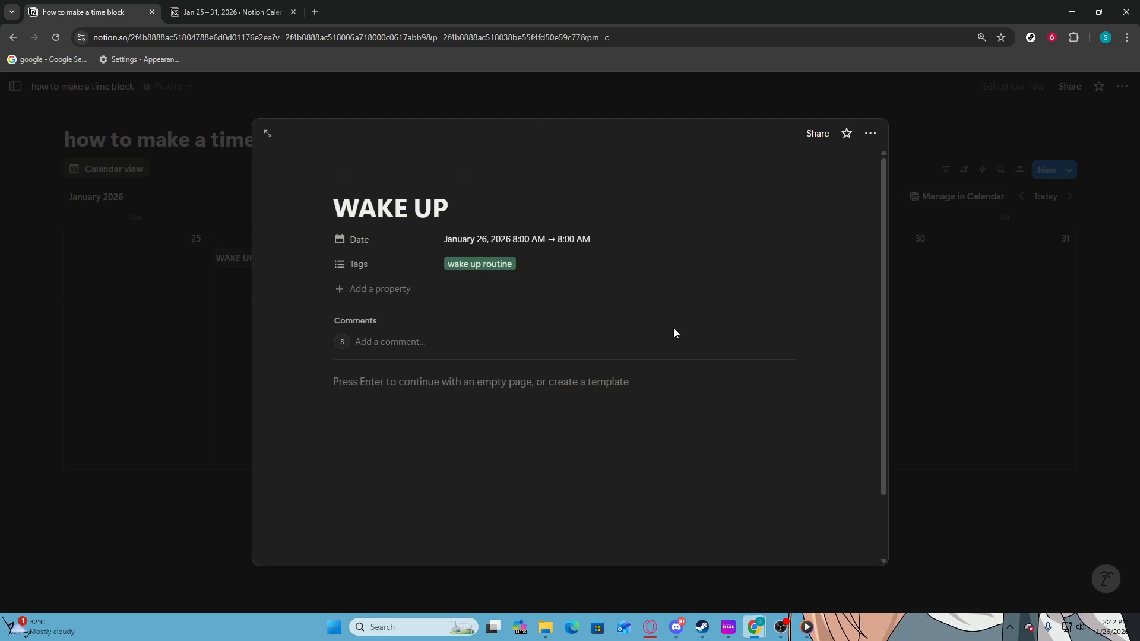
{"action": "left_click", "coordinate": [925, 406]}
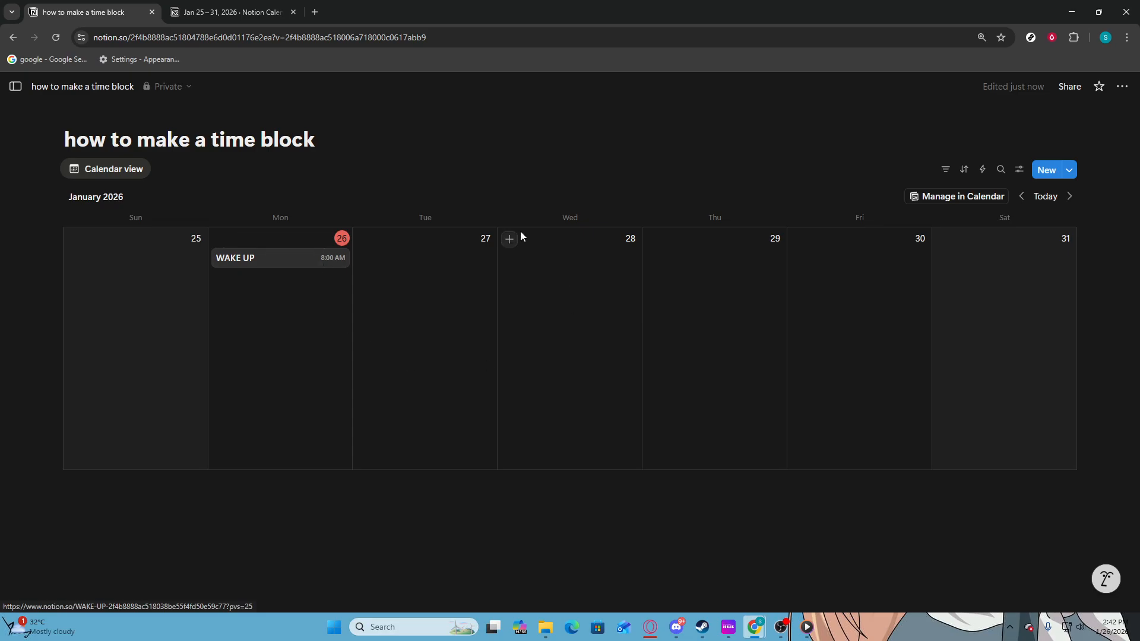
Duplicate Monday's WAKE UP entry and move the copy to Tuesday, January 27
{"action": "left_click", "coordinate": [291, 258]}
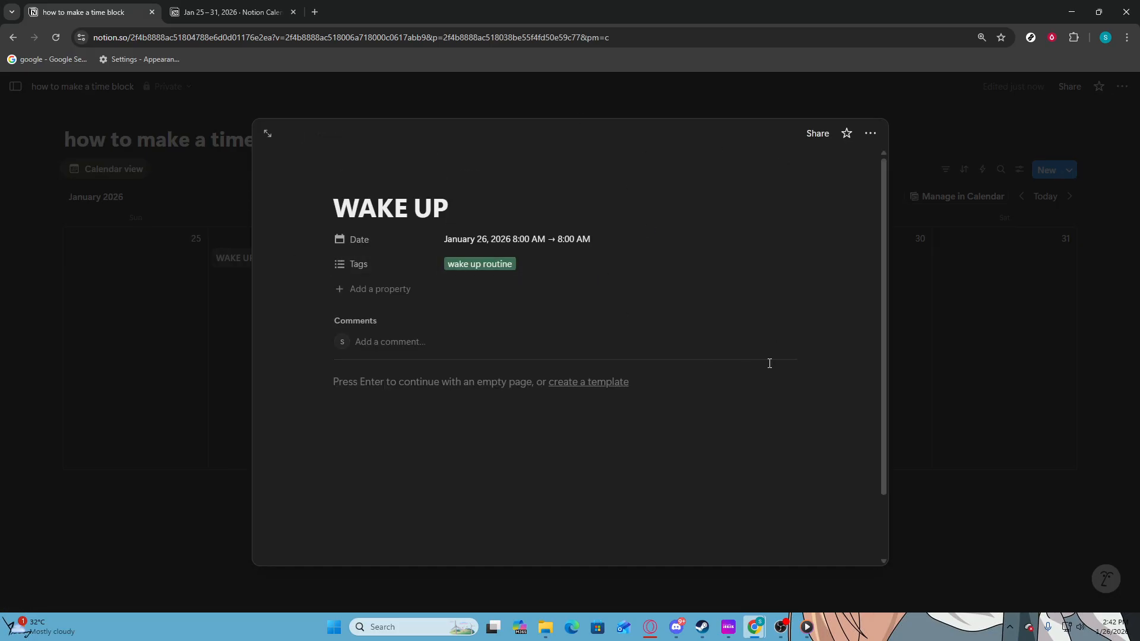
{"action": "left_click", "coordinate": [202, 374]}
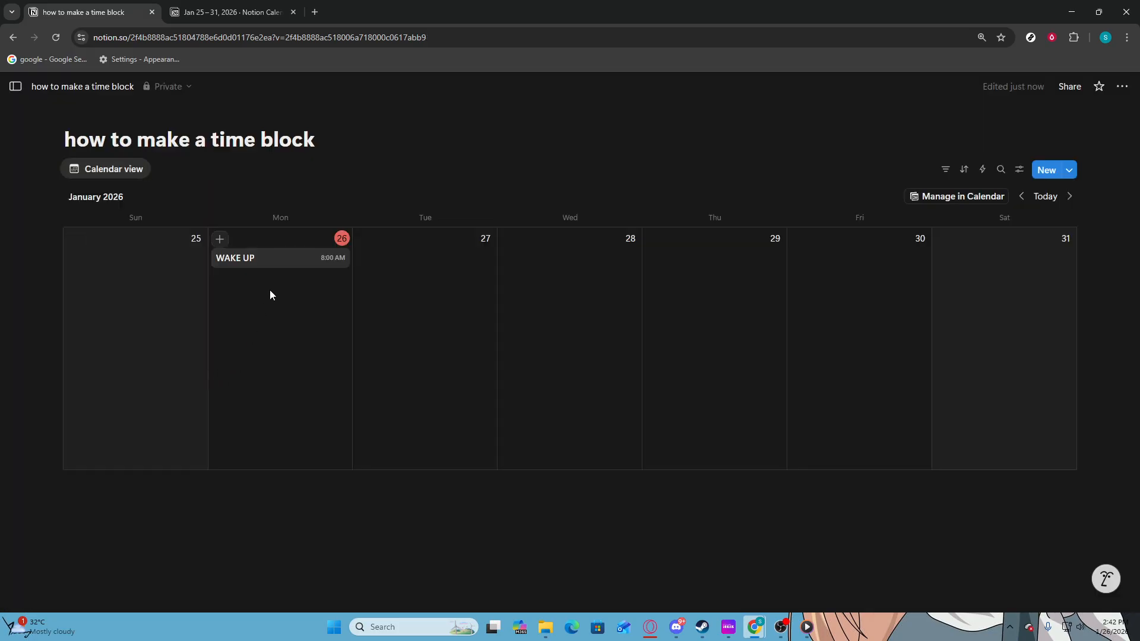
{"action": "right_click", "coordinate": [282, 266]}
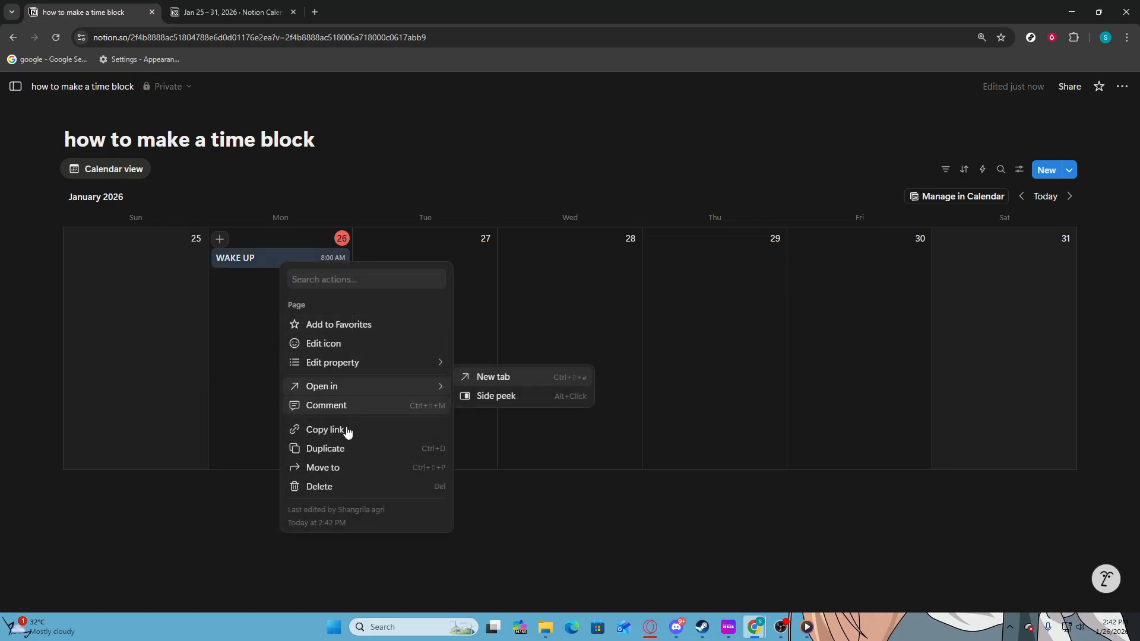
{"action": "left_click", "coordinate": [354, 448]}
{"action": "left_click_drag", "start_coordinate": [268, 289], "coordinate": [402, 265]}
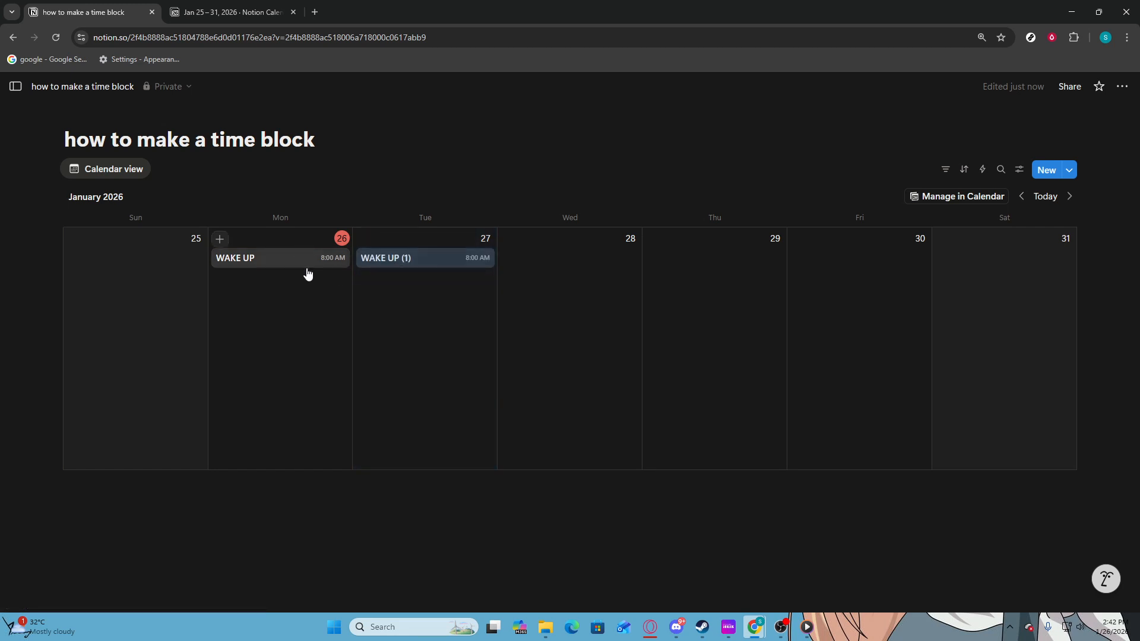
Make two more duplicates of Monday's WAKE UP entry, moving one to Wednesday, January 28 and the other to Thursday, January 29
{"action": "right_click", "coordinate": [295, 265]}
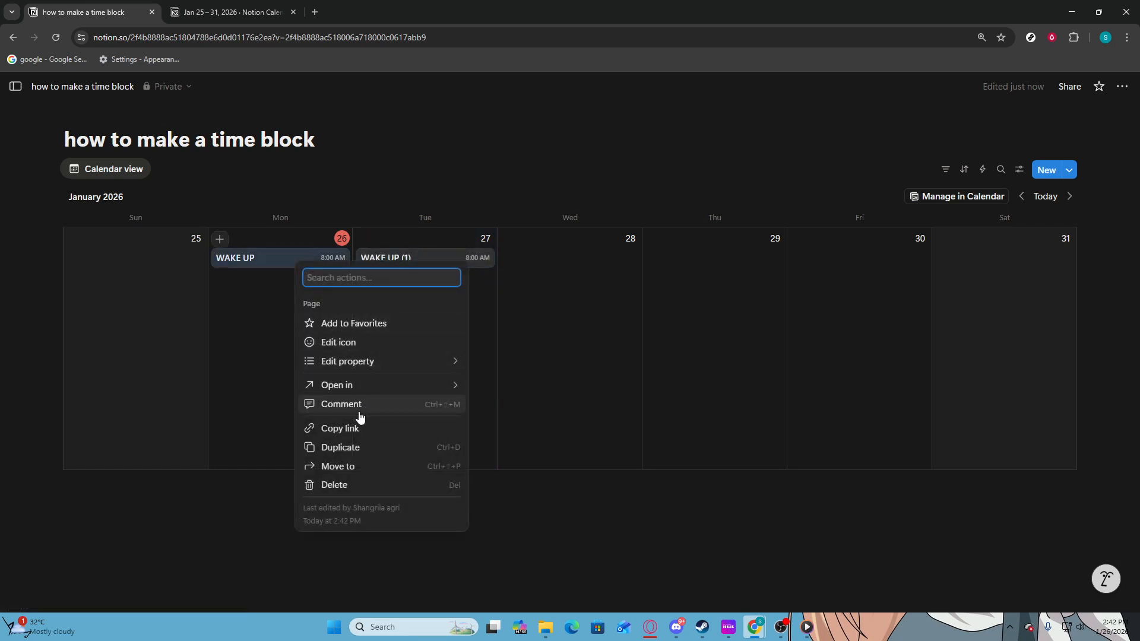
{"action": "left_click", "coordinate": [361, 448]}
{"action": "left_click_drag", "start_coordinate": [269, 293], "coordinate": [547, 264]}
{"action": "right_click", "coordinate": [261, 290]}
{"action": "right_click", "coordinate": [274, 260]}
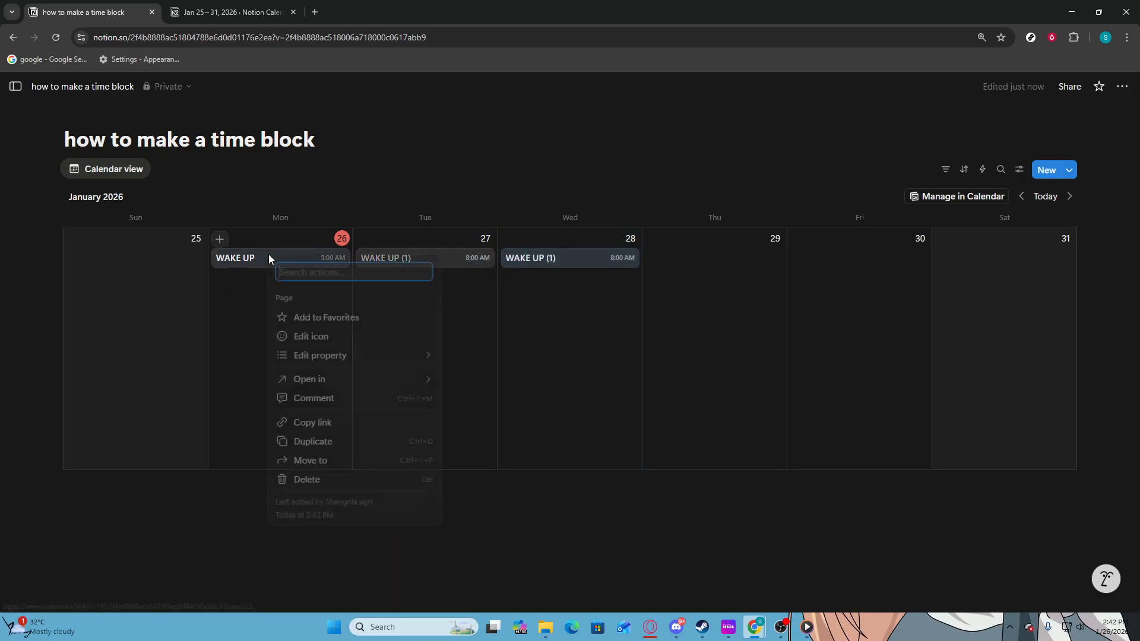
{"action": "left_click", "coordinate": [336, 441]}
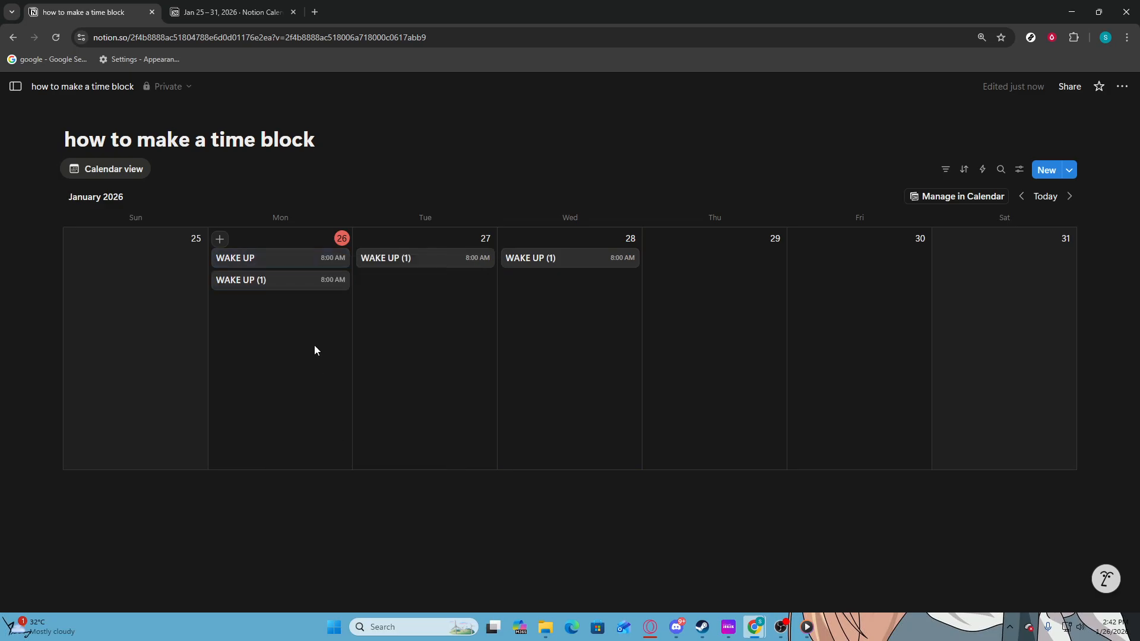
{"action": "left_click_drag", "start_coordinate": [255, 280], "coordinate": [713, 263]}
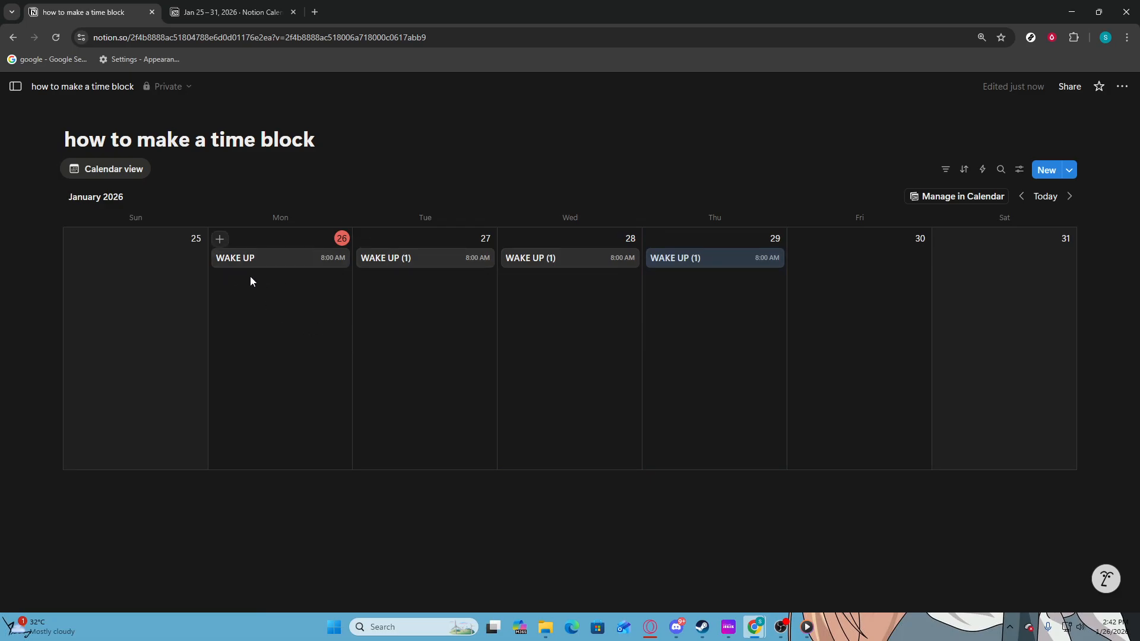
Add a new entry on Monday, January 26 and title it "EATING ROUTINE"
{"action": "left_click", "coordinate": [216, 244]}
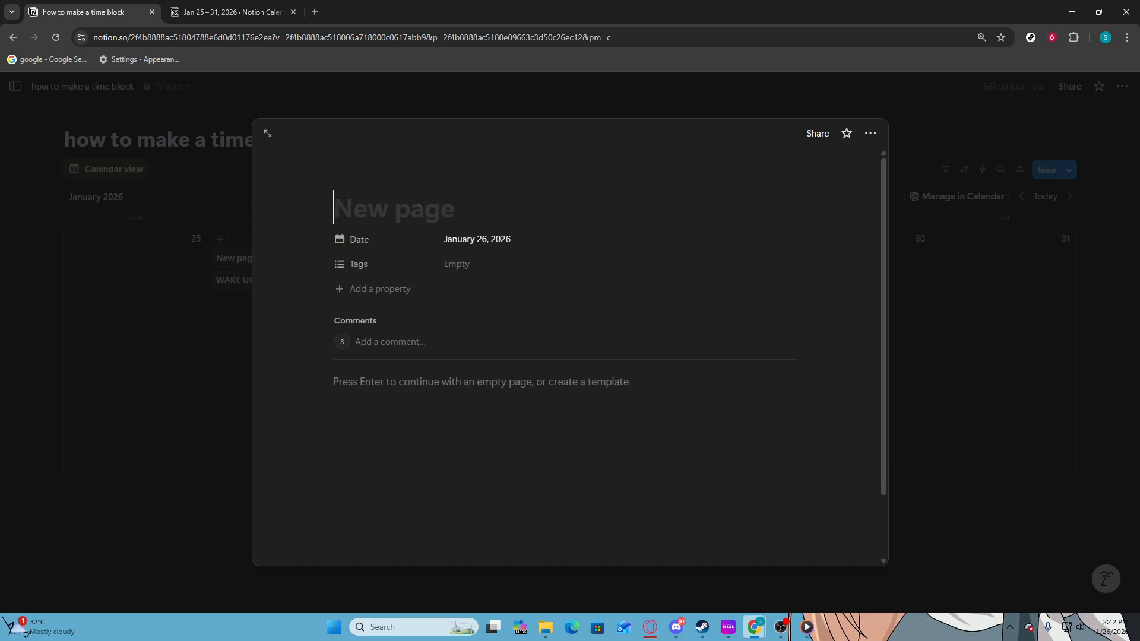
{"action": "type", "text": "EAI"}
{"action": "key", "text": "BackSpace"}
{"action": "type", "text": "TING "}
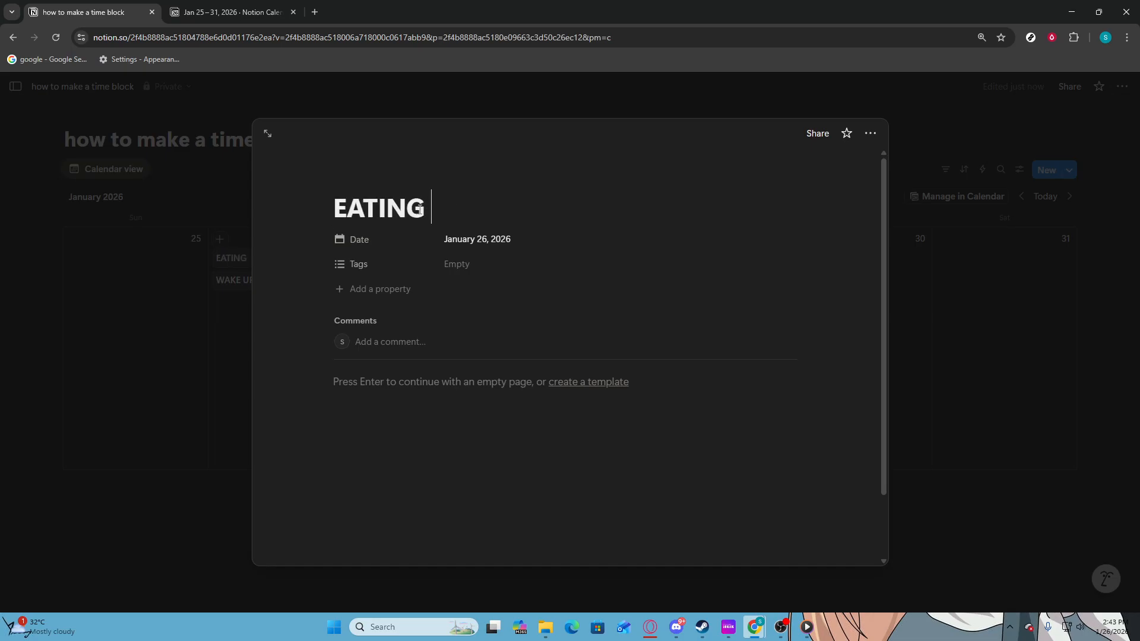
{"action": "type", "text": "ROUTINE"}
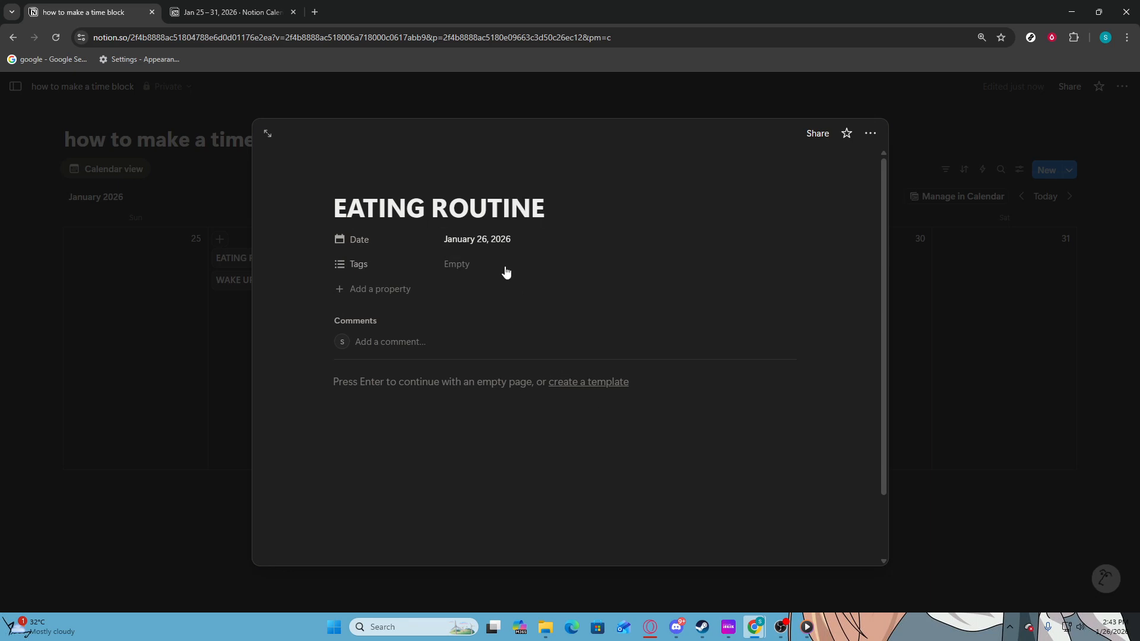
Include an end date and a time in the EATING ROUTINE entry's date, with both start and end at 9:00 AM
{"action": "left_click", "coordinate": [480, 252]}
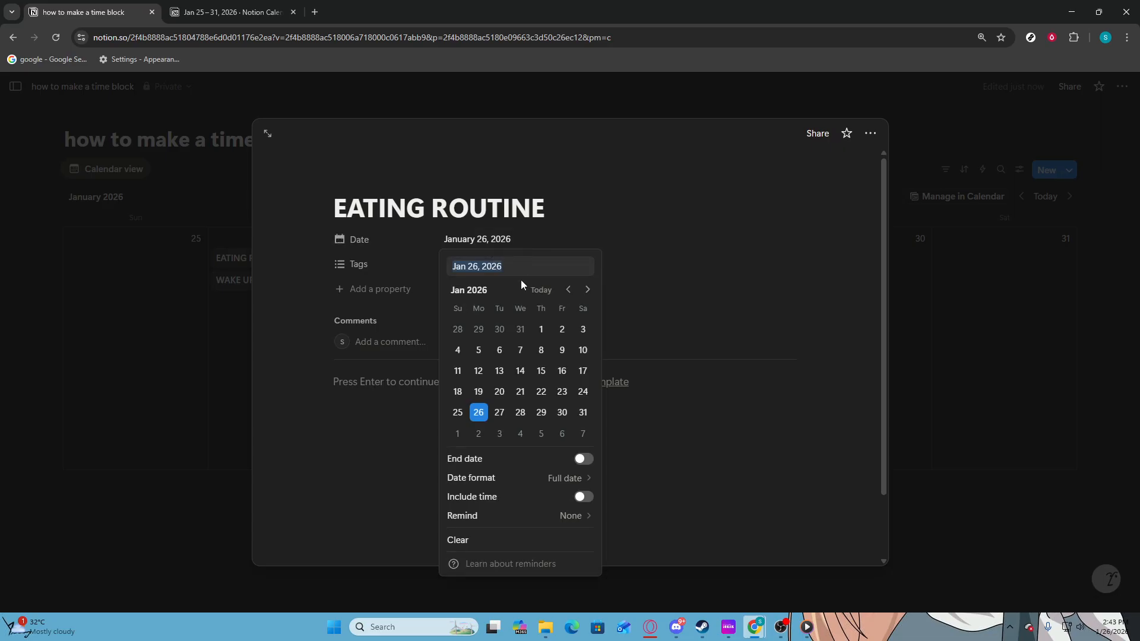
{"action": "left_click", "coordinate": [584, 458]}
{"action": "left_click", "coordinate": [588, 501]}
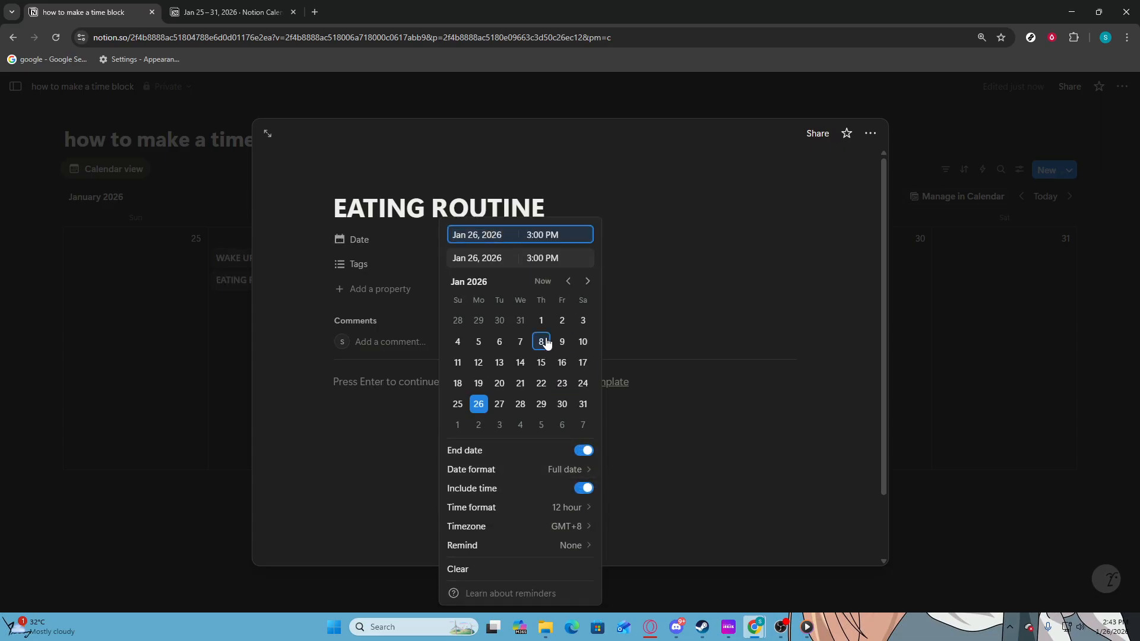
{"action": "left_click_drag", "start_coordinate": [560, 238], "coordinate": [480, 266]}
{"action": "type", "text": "9:00 AM"}
{"action": "left_click", "coordinate": [701, 478]}
Create and assign the tag "eating routine" to the EATING ROUTINE entry, and close the entry
{"action": "left_click", "coordinate": [498, 265]}
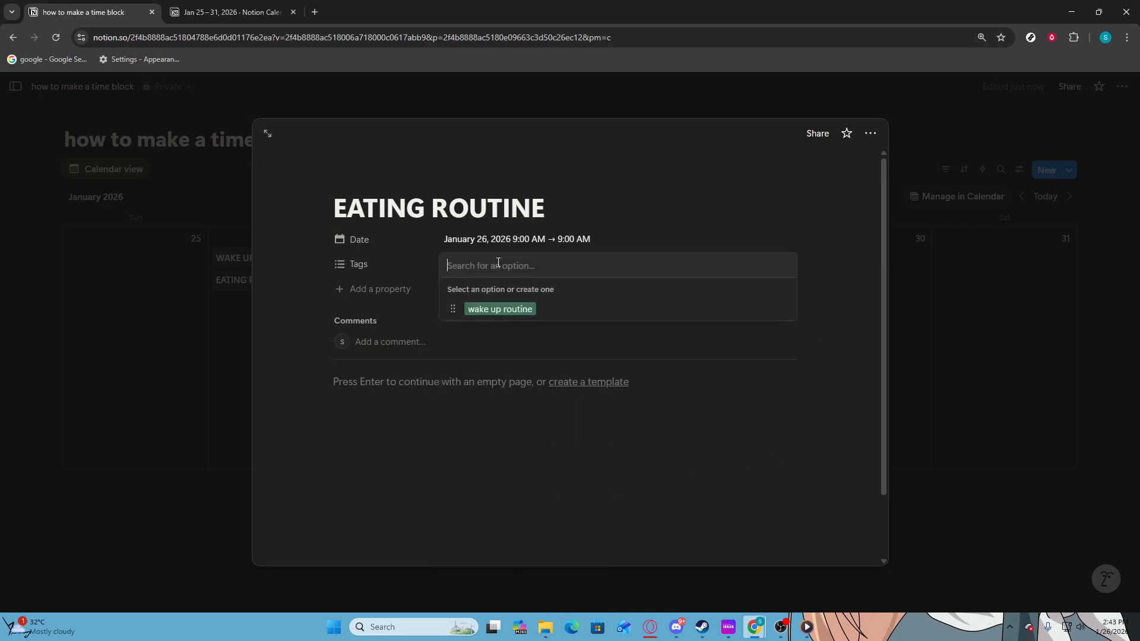
{"action": "type", "text": "eatring"}
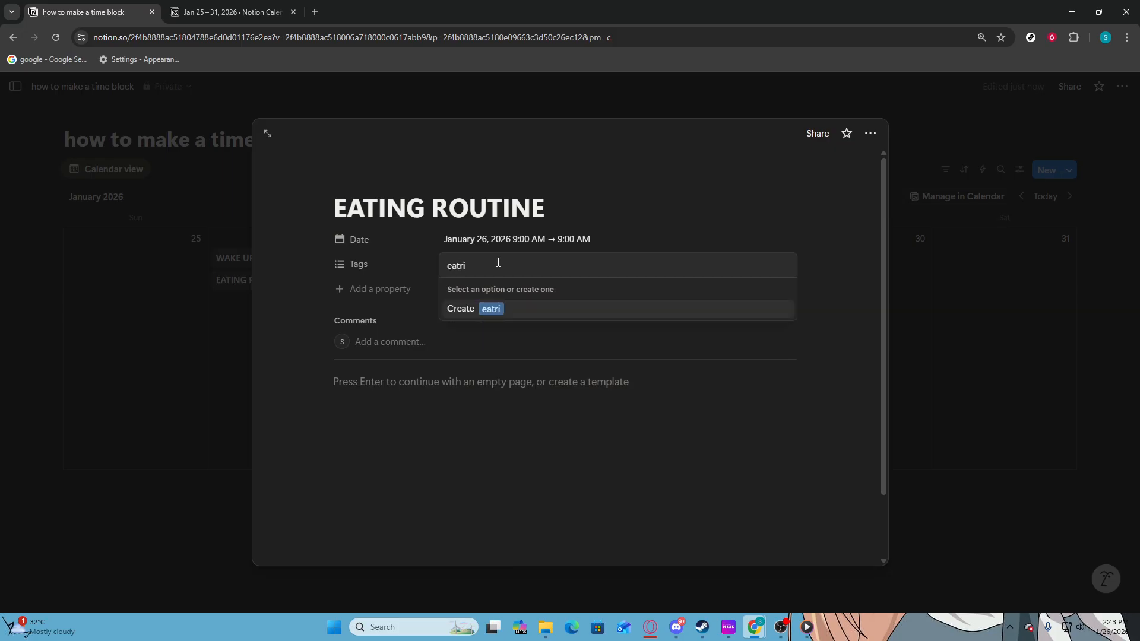
{"action": "key", "text": "BackSpace"}
{"action": "key", "text": "BackSpace"}
{"action": "key", "text": "BackSpace"}
{"action": "key", "text": "BackSpace"}
{"action": "type", "text": "ing routine"}
{"action": "key", "text": "Return"}
{"action": "key", "text": "Escape"}
{"action": "left_click", "coordinate": [1009, 296]}
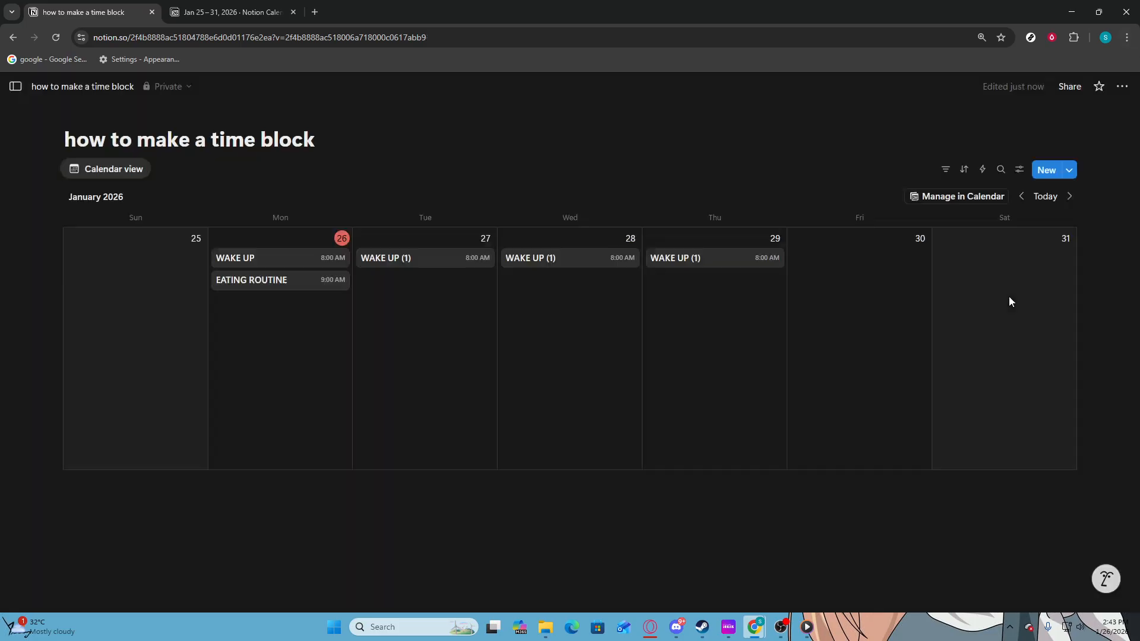